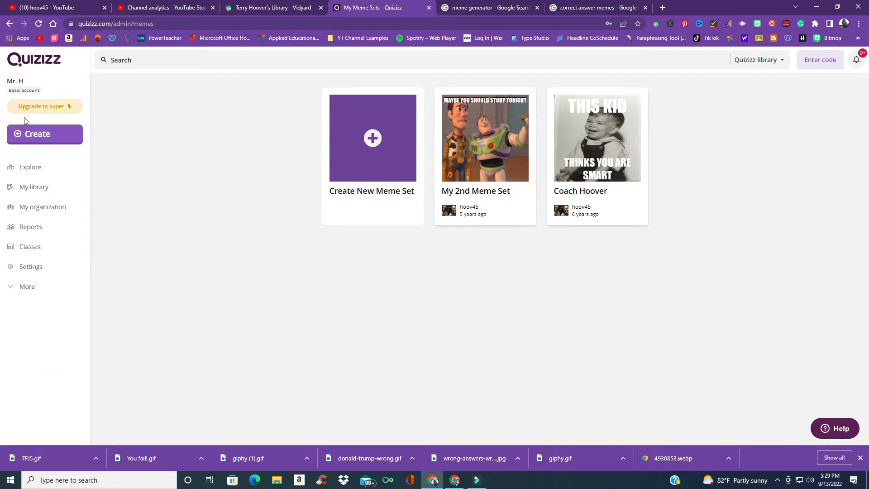
Step: Open the teacher-named meme set from the Memes page for editing and browse its correct memes
{"action": "left_click", "coordinate": [30, 285]}
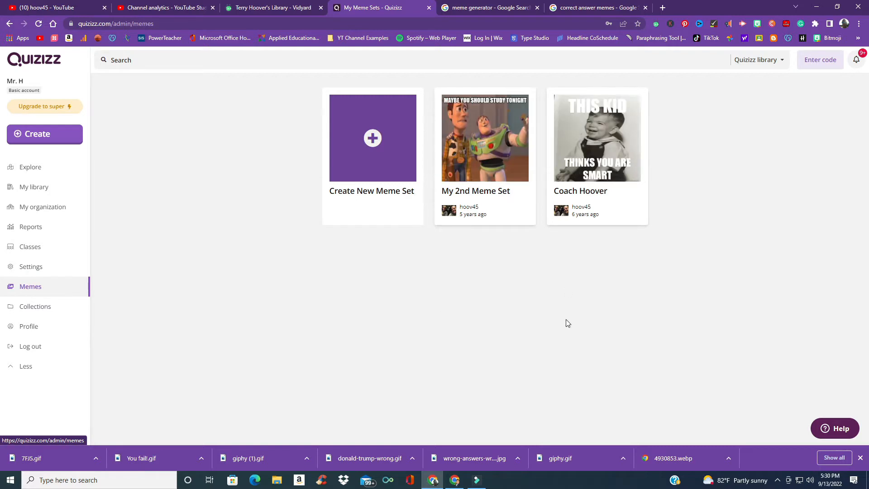
{"action": "mouse_move", "coordinate": [602, 219]}
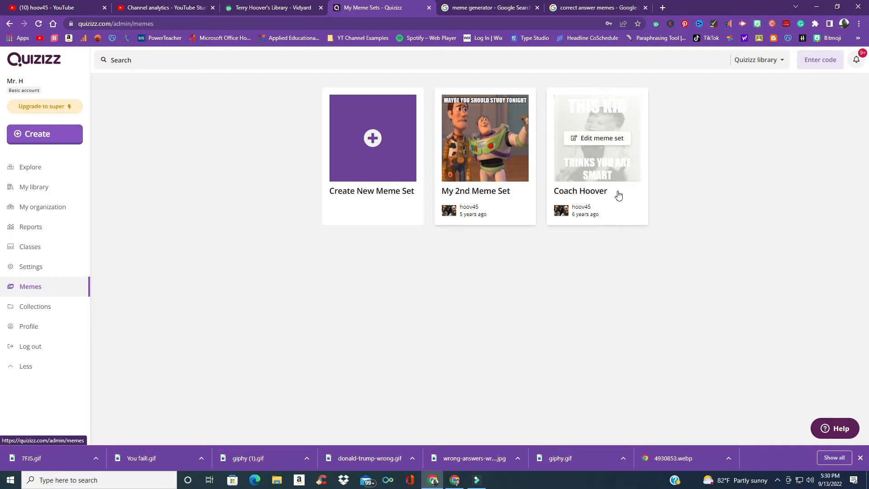
{"action": "mouse_move", "coordinate": [501, 212]}
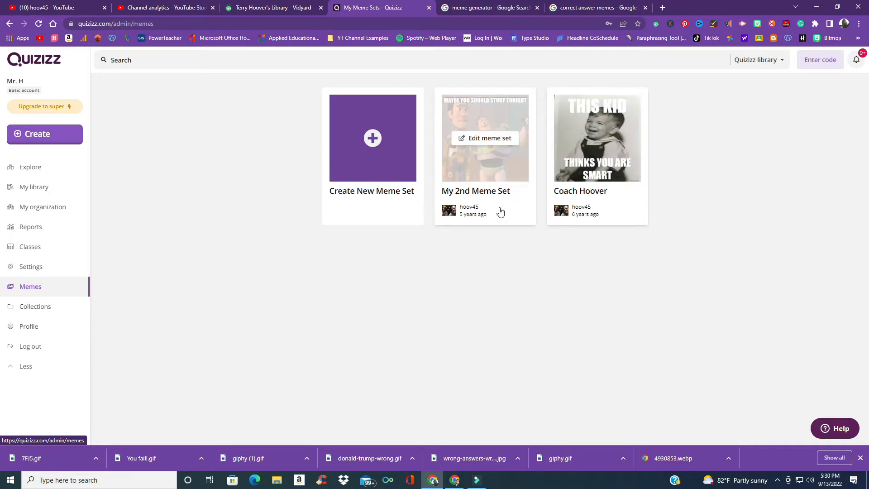
{"action": "mouse_move", "coordinate": [597, 156]}
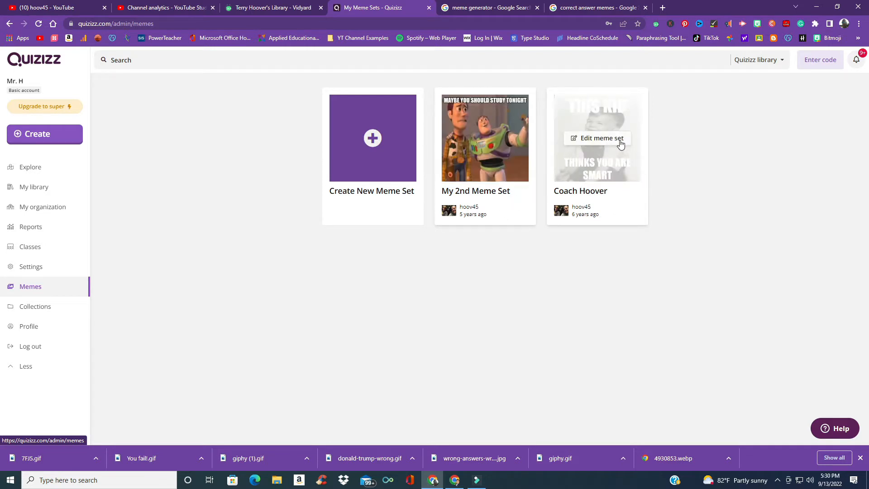
{"action": "left_click", "coordinate": [620, 142]}
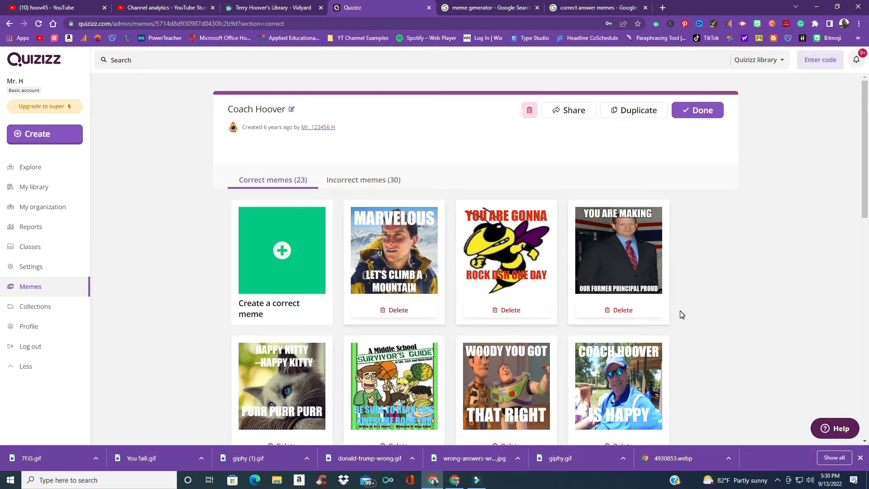
{"action": "scroll", "coordinate": [682, 315], "scroll_direction": "down", "scroll_amount": 2}
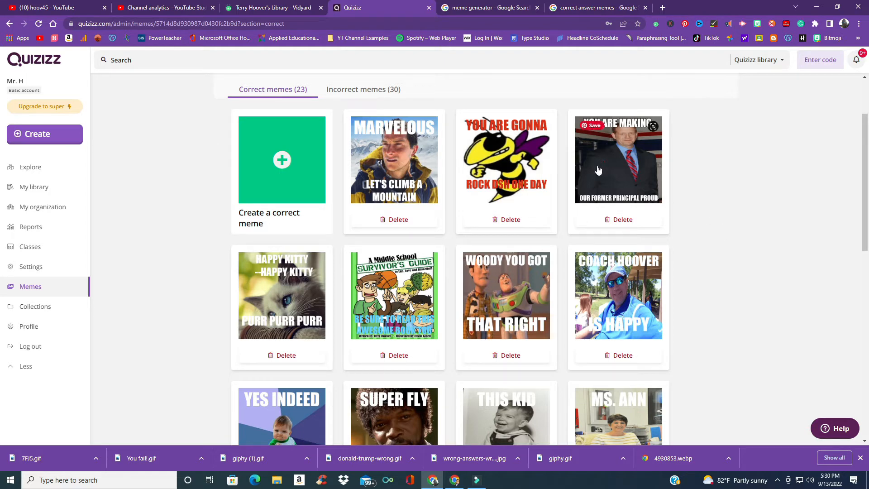
Step: Switch to the meme generator search results tab and open the memegenerator.net site
{"action": "left_click", "coordinate": [501, 9]}
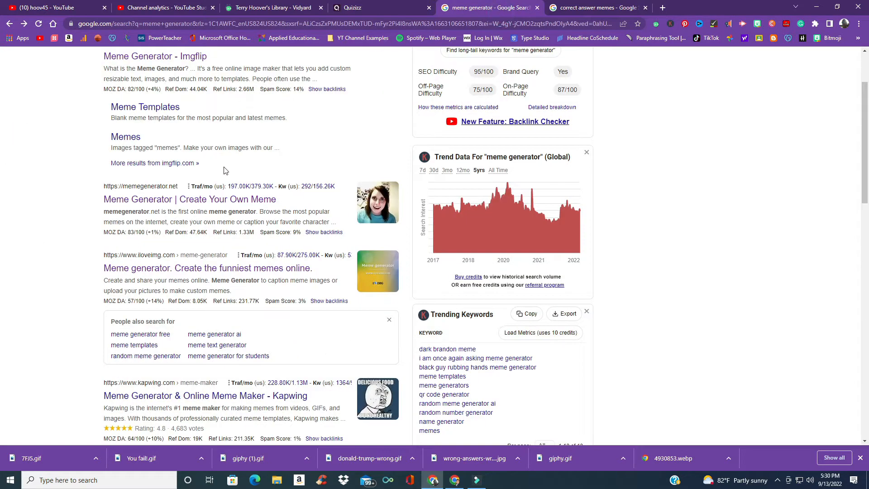
{"action": "scroll", "coordinate": [189, 215], "scroll_direction": "up", "scroll_amount": 2}
{"action": "scroll", "coordinate": [177, 213], "scroll_direction": "down", "scroll_amount": 2}
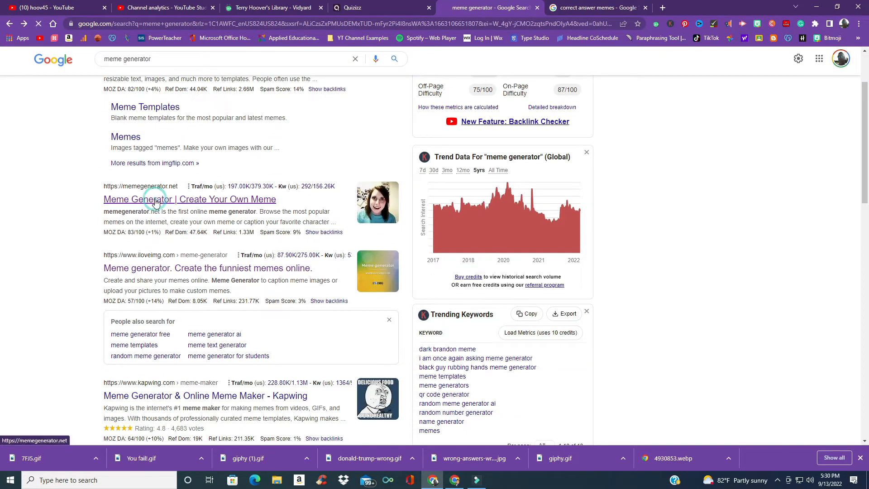
{"action": "left_click", "coordinate": [155, 201]}
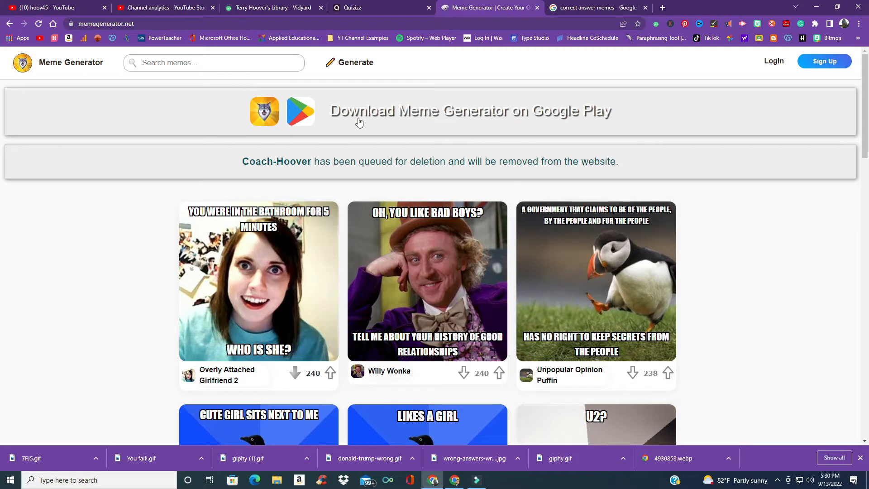
Step: Start generating a new meme and choose to upload your own image
{"action": "left_click", "coordinate": [356, 66]}
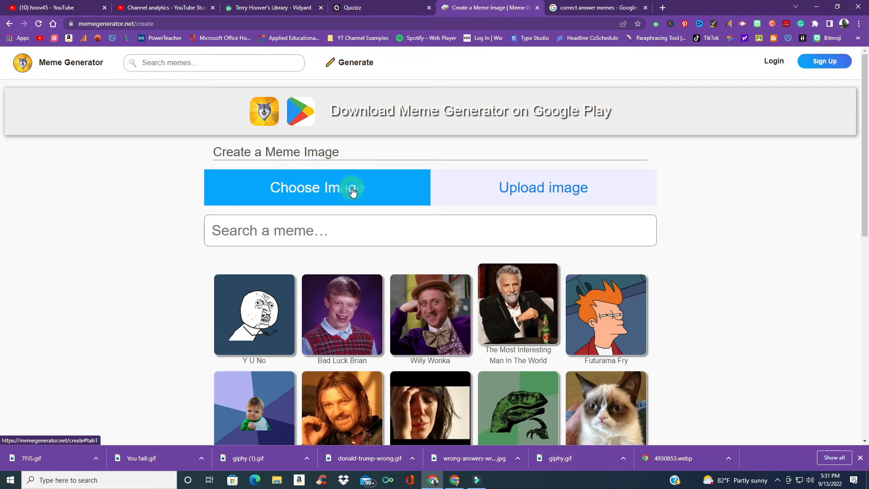
{"action": "left_click", "coordinate": [462, 187]}
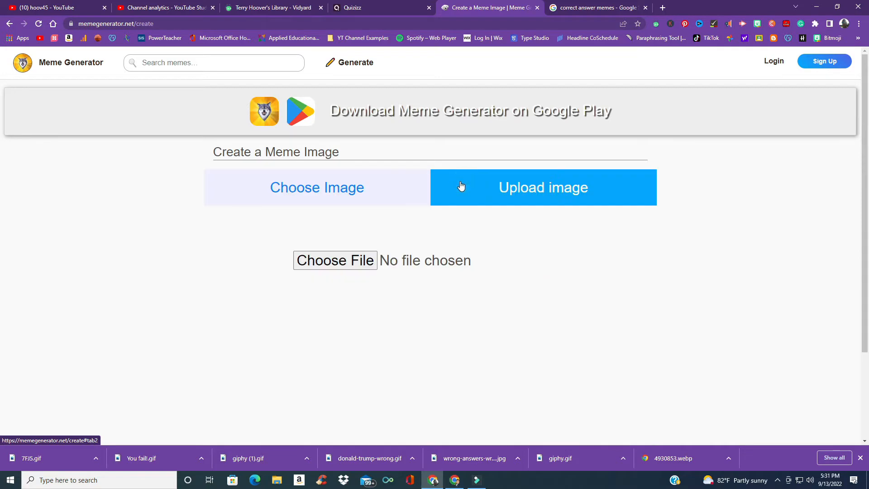
Step: Upload the "profile pic" image from the Downloads folder
{"action": "left_click", "coordinate": [340, 258]}
{"action": "scroll", "coordinate": [161, 116], "scroll_direction": "down", "scroll_amount": 2}
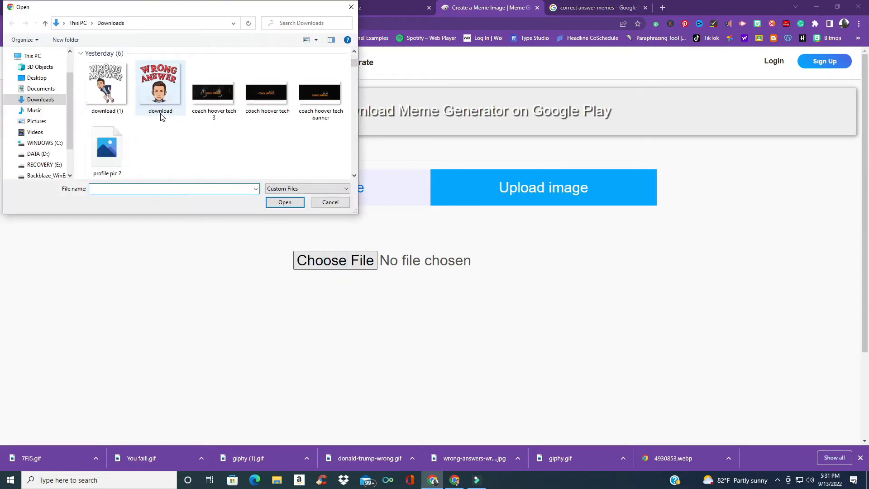
{"action": "scroll", "coordinate": [161, 116], "scroll_direction": "up", "scroll_amount": 2}
{"action": "scroll", "coordinate": [162, 117], "scroll_direction": "down", "scroll_amount": 3}
{"action": "scroll", "coordinate": [161, 116], "scroll_direction": "down", "scroll_amount": 3}
{"action": "scroll", "coordinate": [161, 114], "scroll_direction": "up", "scroll_amount": 2}
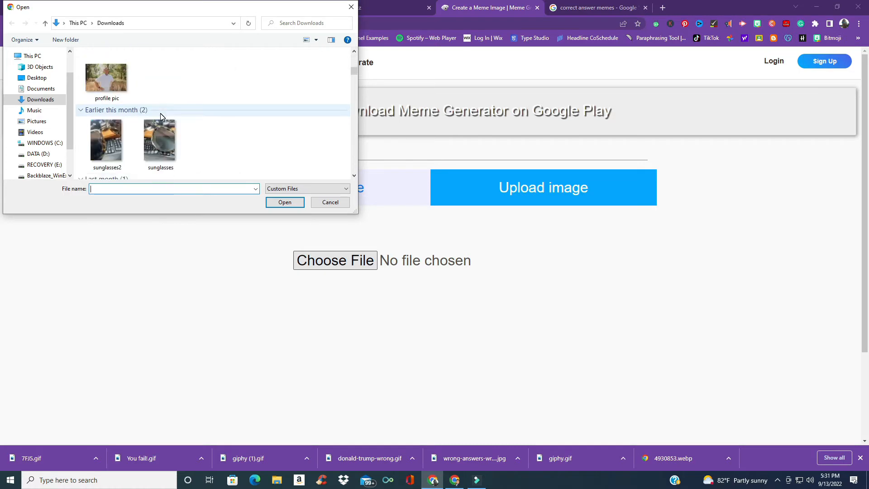
{"action": "left_click", "coordinate": [108, 78]}
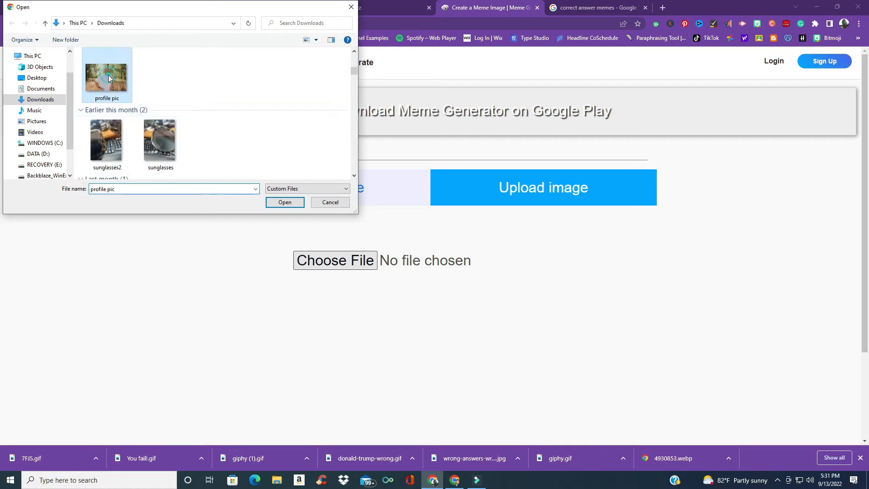
{"action": "left_click", "coordinate": [274, 202]}
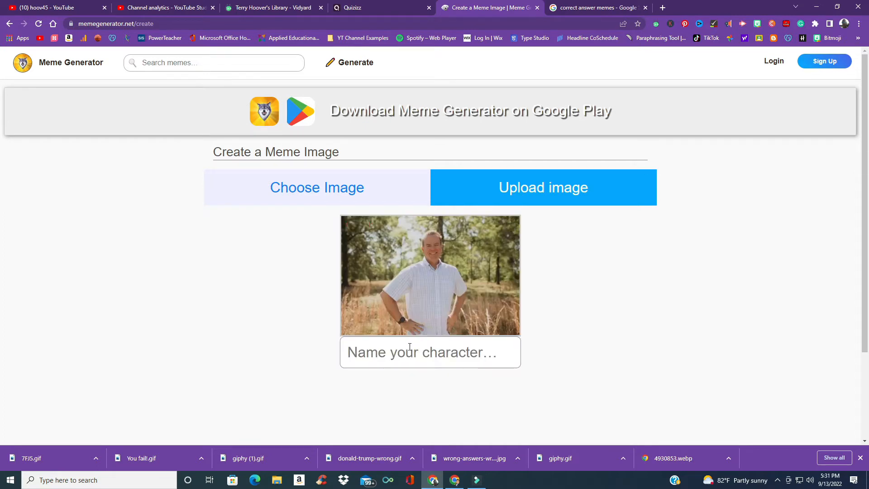
Step: Name the uploaded character with the coach's name and create it, dismissing the alert
{"action": "left_click", "coordinate": [410, 347]}
{"action": "type", "text": "C9ac"}
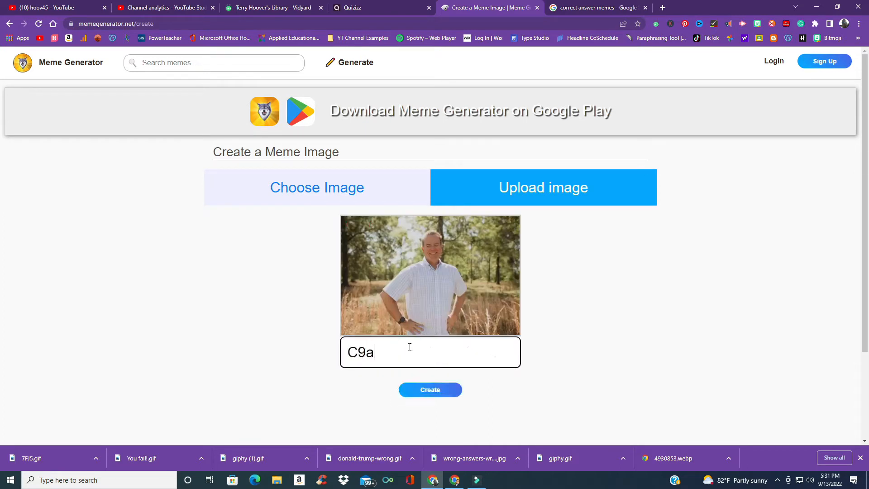
{"action": "key", "text": "BackSpace"}
{"action": "key", "text": "BackSpace"}
{"action": "key", "text": "BackSpace"}
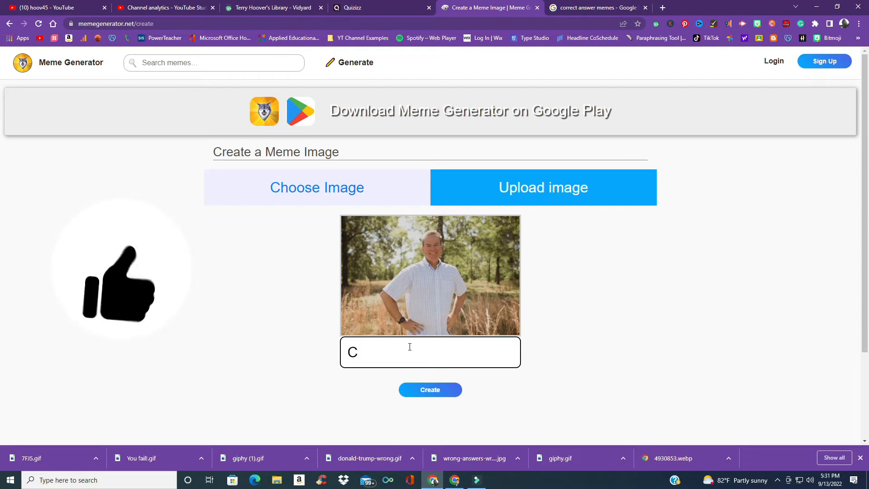
{"action": "type", "text": "oach Hoover"}
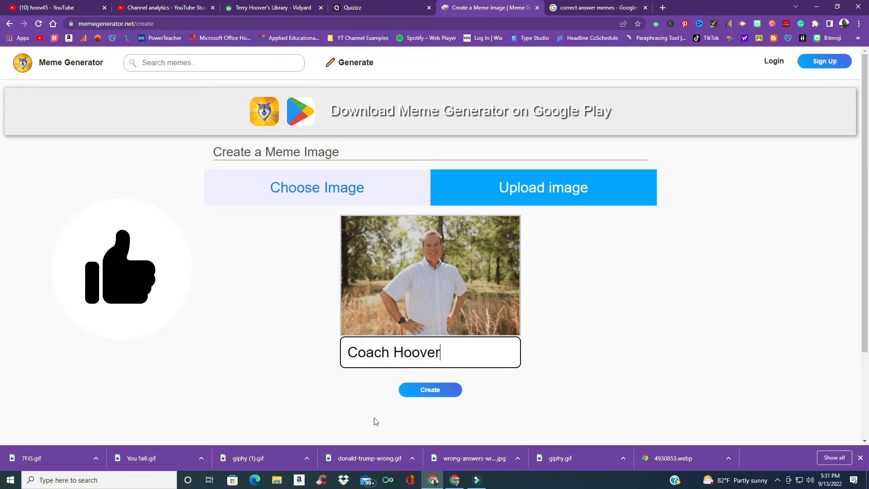
{"action": "left_click", "coordinate": [435, 392]}
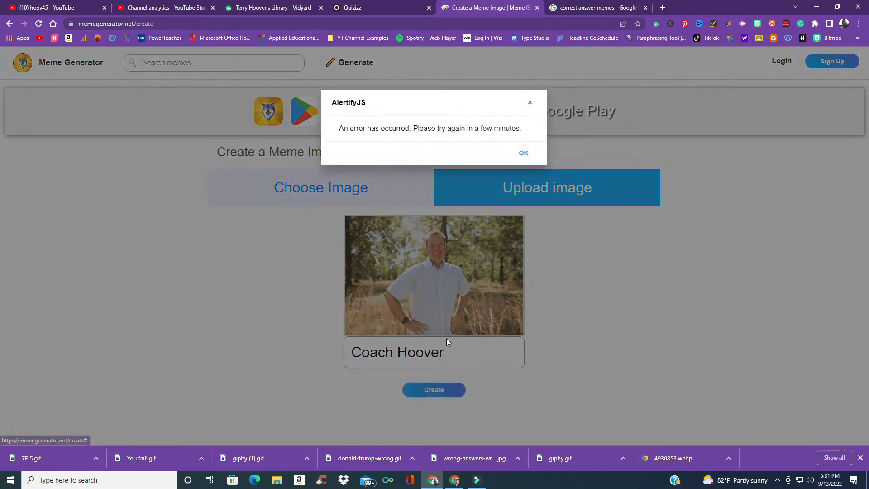
{"action": "left_click", "coordinate": [521, 154]}
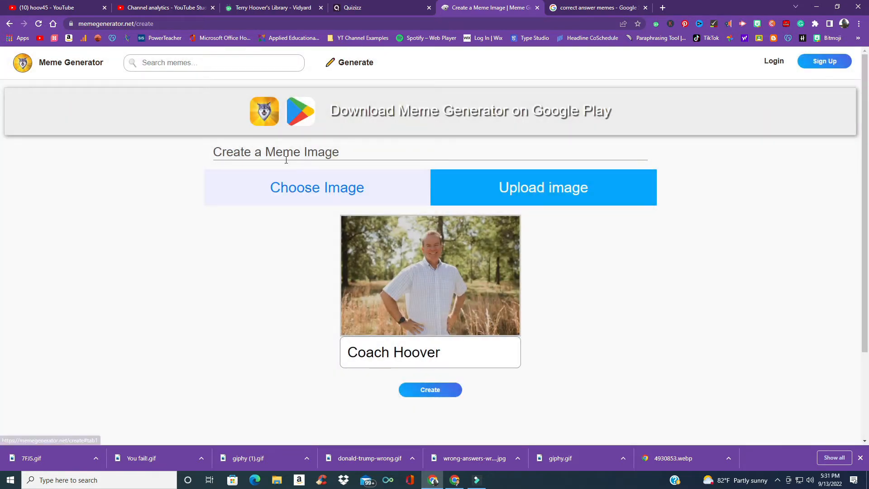
Step: Search the meme images for the coach's character and select its picture for a new meme
{"action": "left_click", "coordinate": [300, 192]}
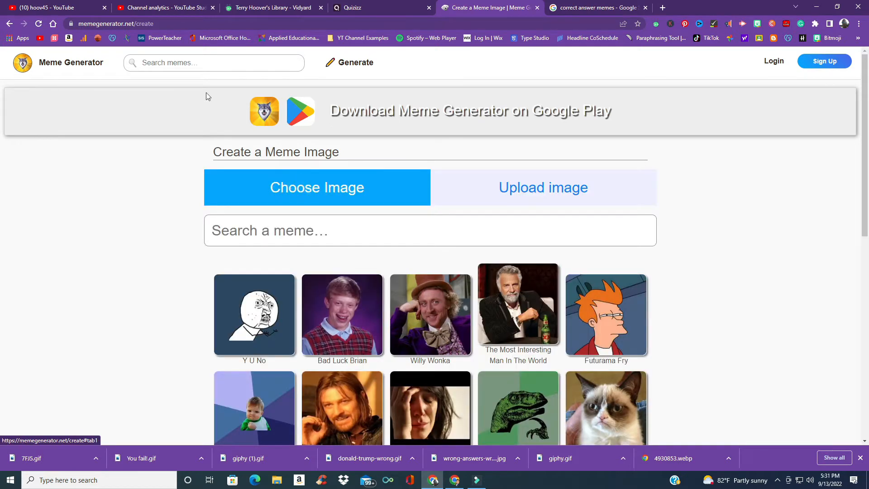
{"action": "left_click", "coordinate": [172, 65]}
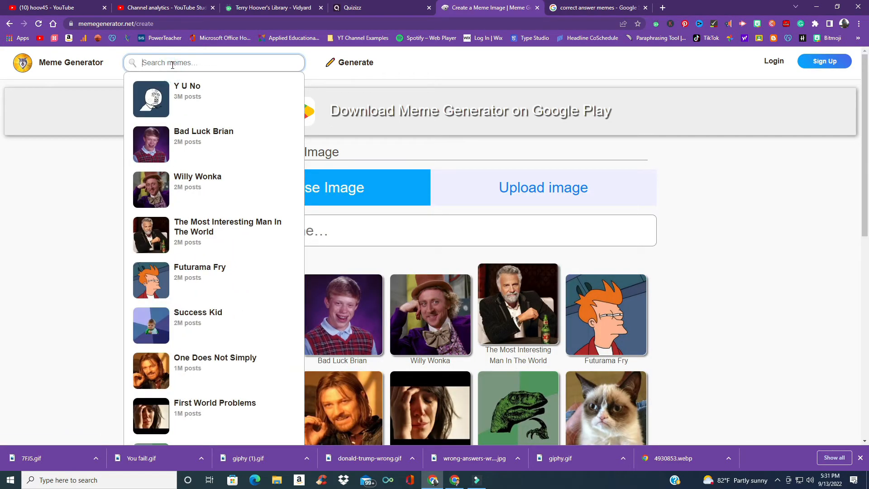
{"action": "type", "text": "coach"}
{"action": "type", "text": " ho"}
{"action": "key", "text": "BackSpace"}
{"action": "type", "text": "hho"}
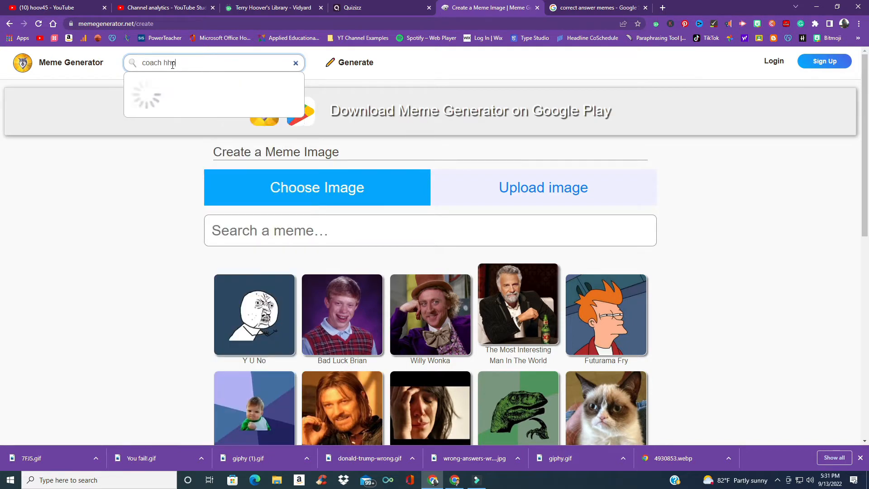
{"action": "type", "text": "voov"}
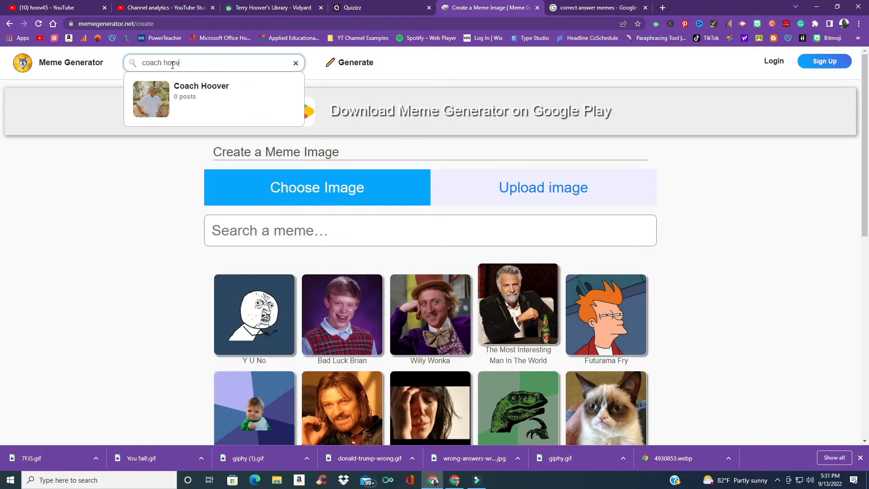
{"action": "type", "text": "er"}
{"action": "left_click", "coordinate": [154, 93]}
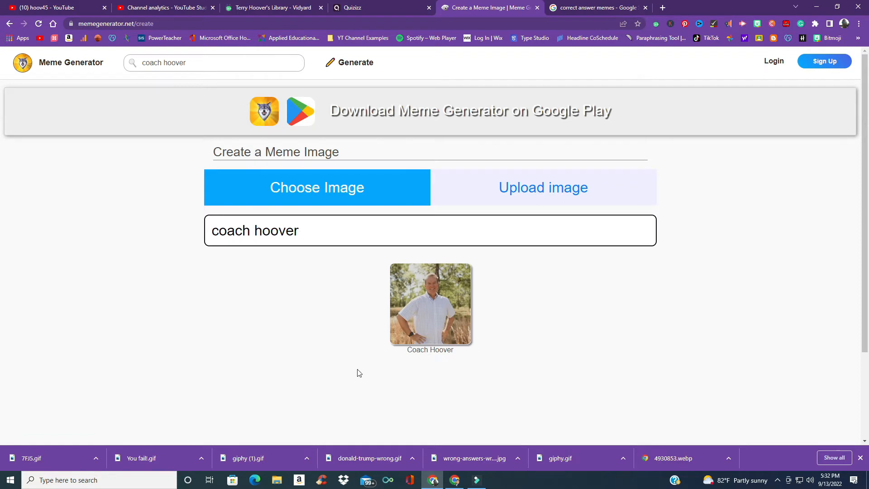
{"action": "left_click", "coordinate": [437, 309]}
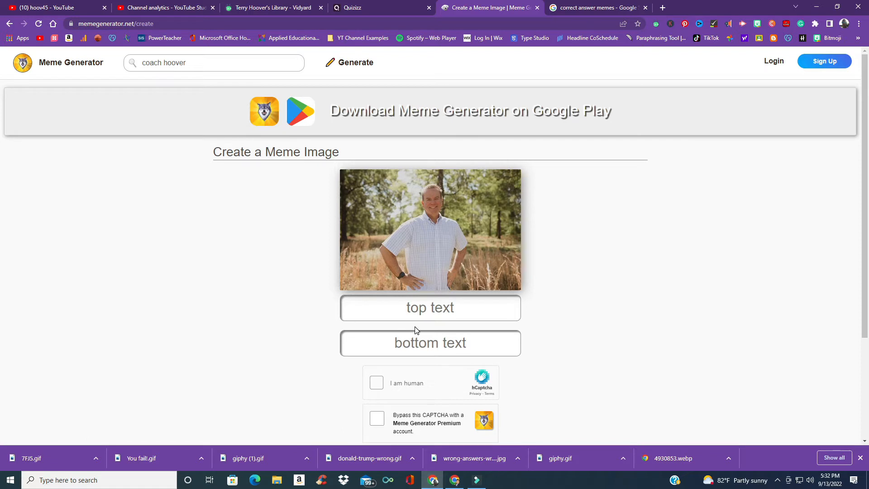
Step: Set the top text to the coach's name followed by "says"
{"action": "left_click", "coordinate": [429, 309]}
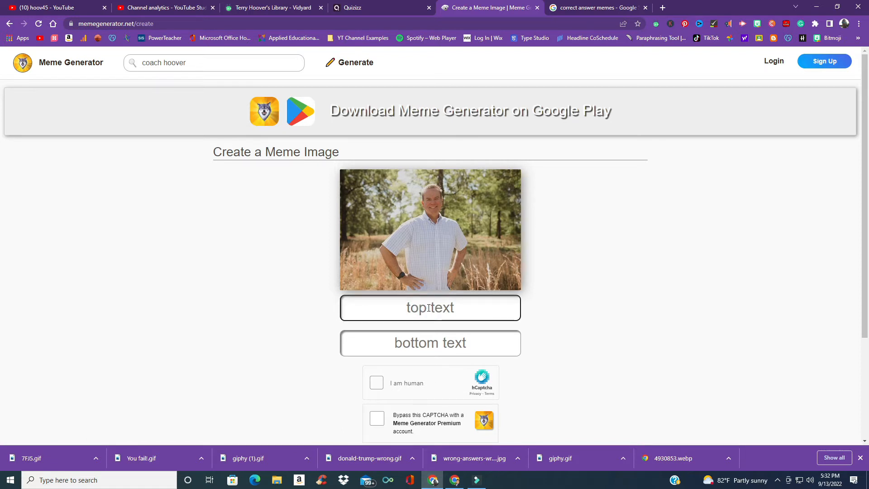
{"action": "type", "text": "C"}
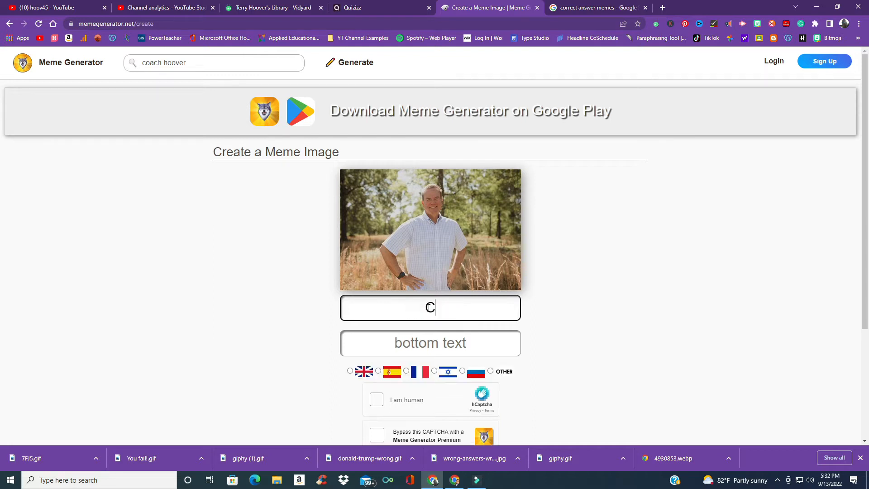
{"action": "type", "text": "oach Hoover"}
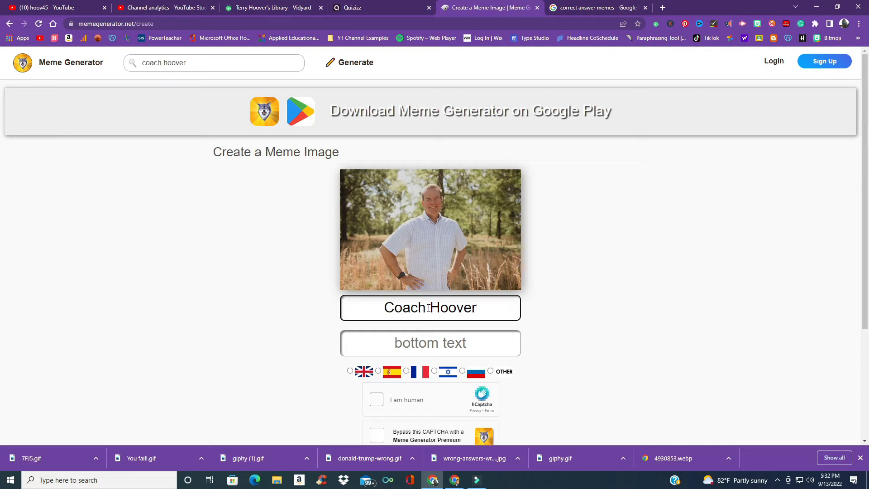
{"action": "type", "text": " s"}
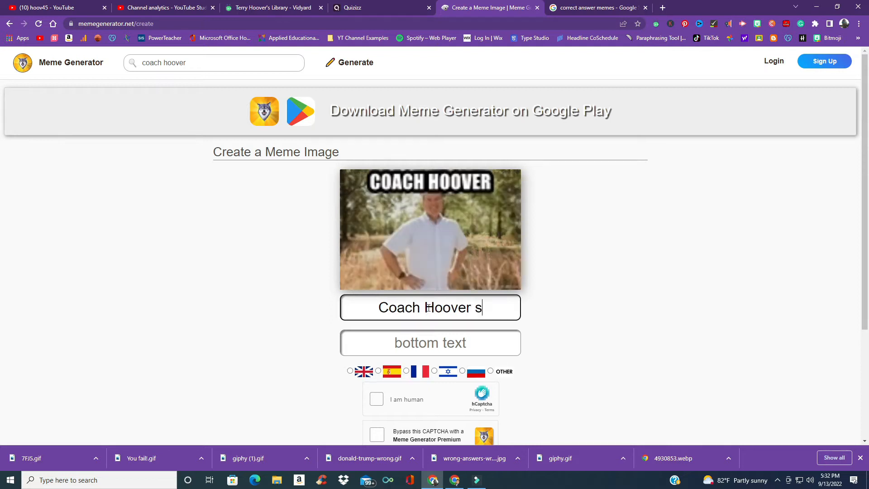
{"action": "type", "text": "ays"}
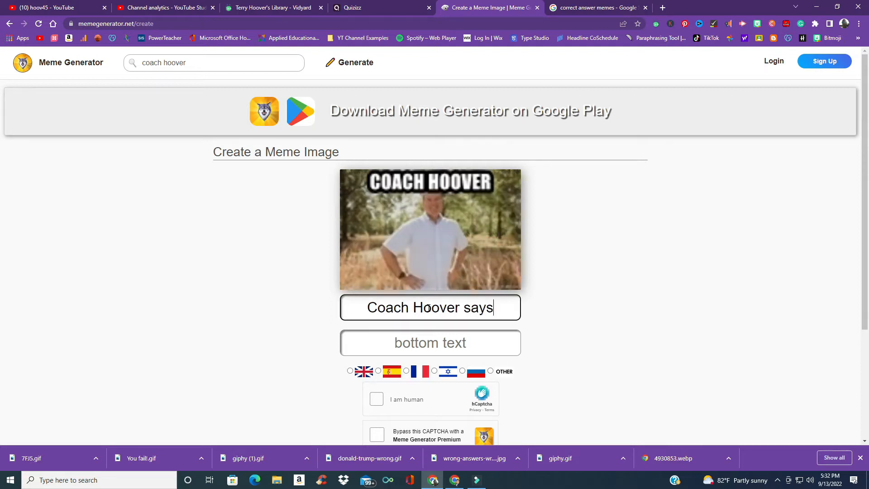
Step: Set the bottom text to "Good Answer"
{"action": "left_click", "coordinate": [408, 349]}
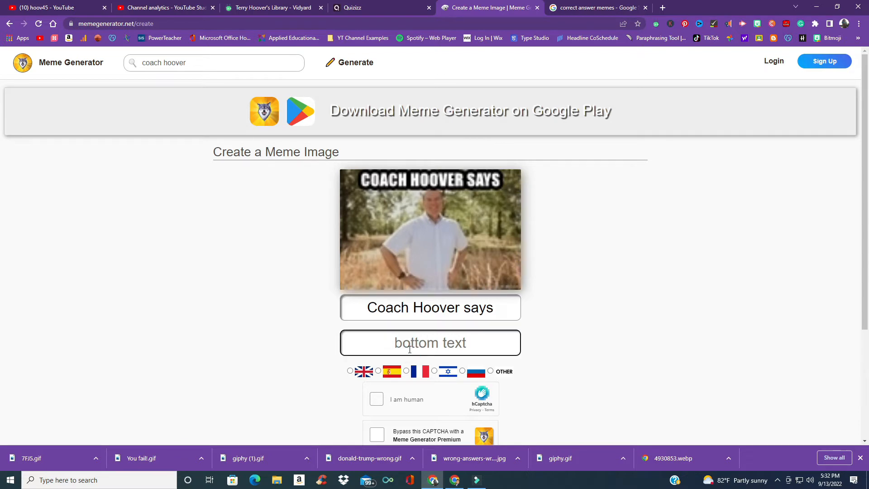
{"action": "type", "text": "Good Answer"}
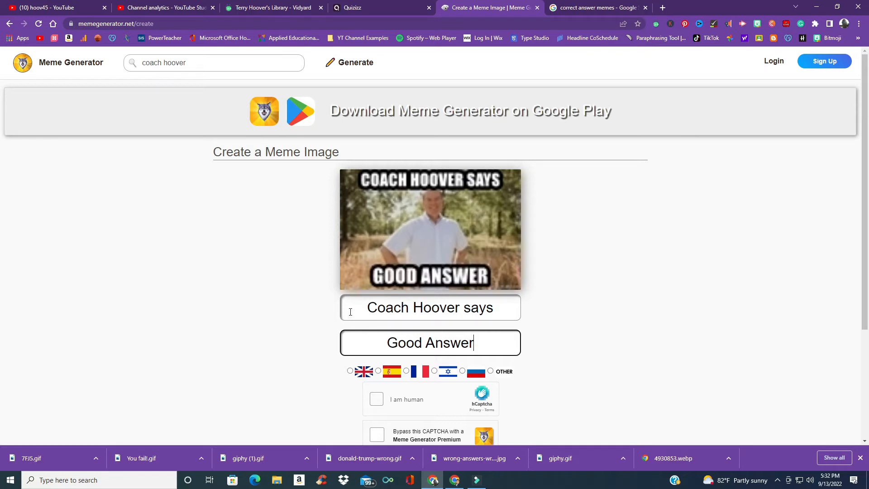
{"action": "left_click", "coordinate": [706, 300]}
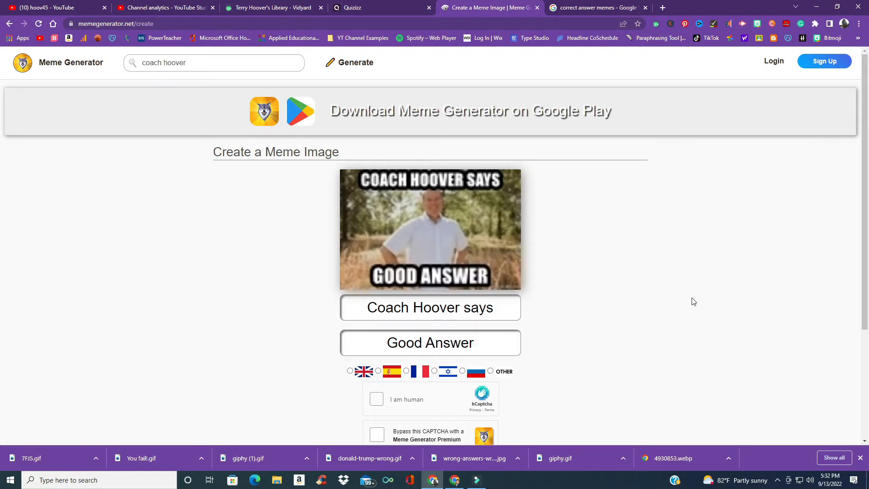
{"action": "scroll", "coordinate": [340, 383], "scroll_direction": "down", "scroll_amount": 2}
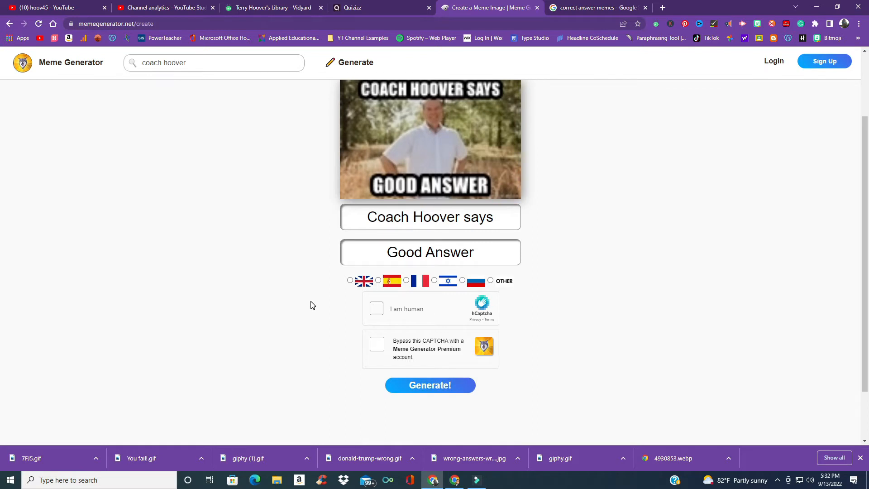
Step: Complete the human check, set the meme language to OTHER, and generate the meme
{"action": "left_click", "coordinate": [375, 311]}
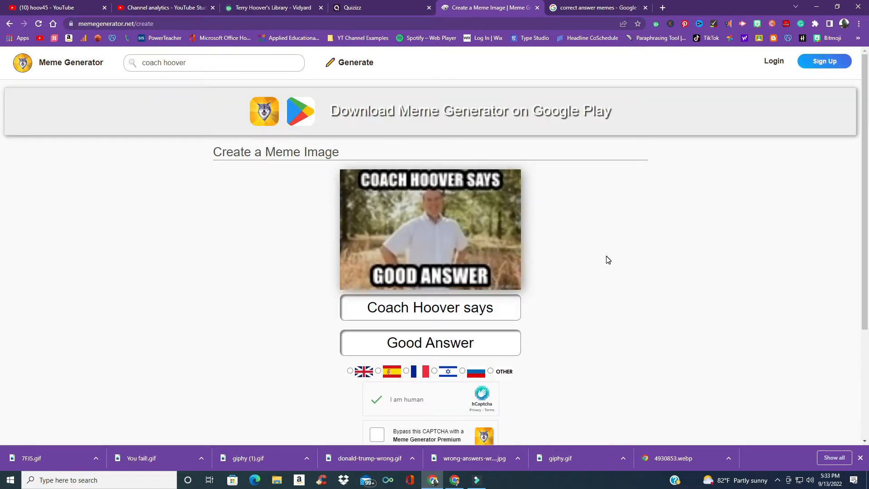
{"action": "scroll", "coordinate": [609, 260], "scroll_direction": "down", "scroll_amount": 2}
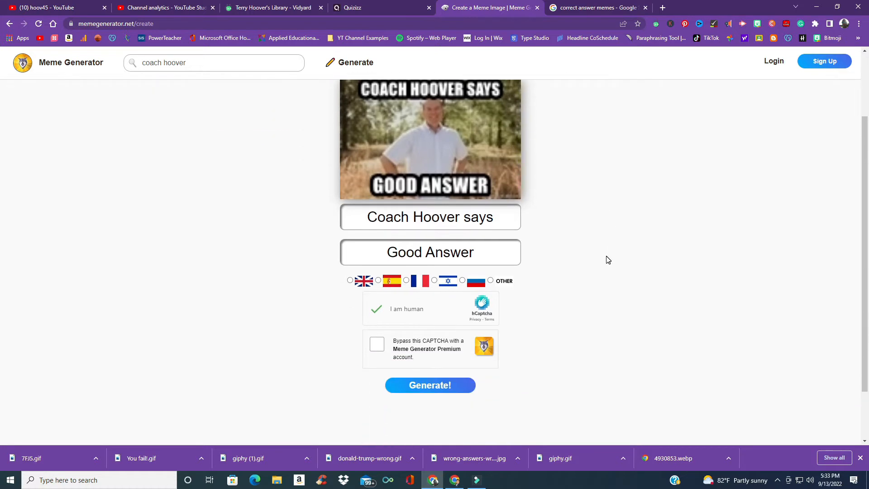
{"action": "left_click", "coordinate": [436, 388]}
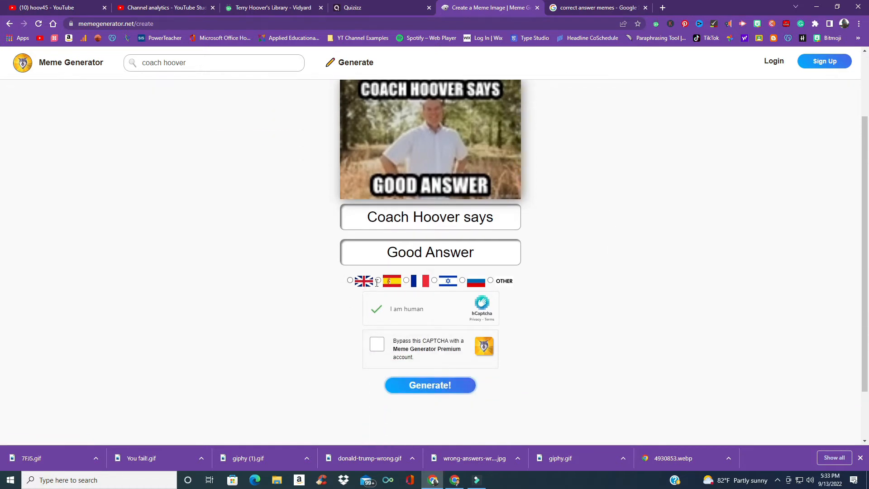
{"action": "left_click", "coordinate": [491, 281]}
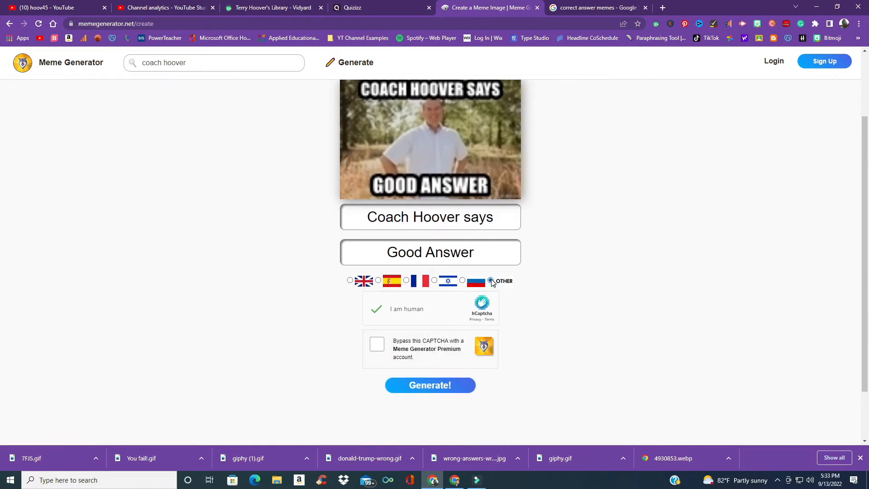
{"action": "left_click", "coordinate": [350, 281]}
{"action": "left_click", "coordinate": [490, 281]}
{"action": "left_click", "coordinate": [439, 387]}
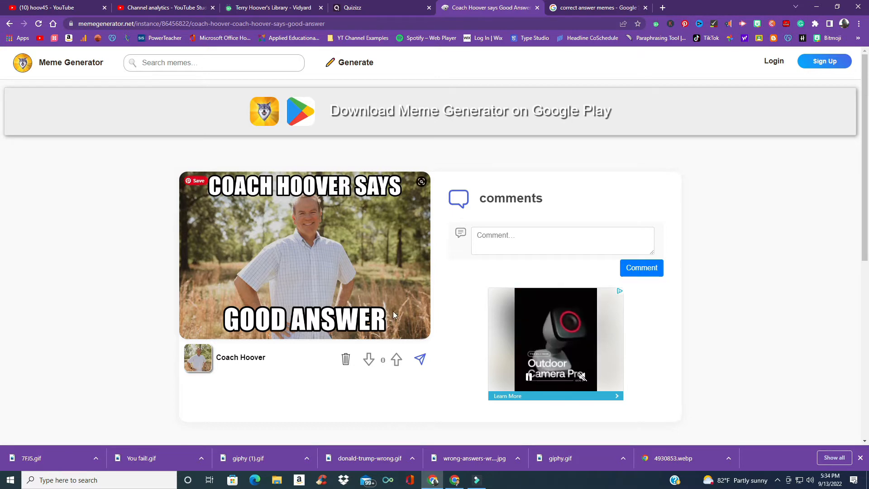
Step: Save the generated meme image to the Downloads folder as coach-hoover-says-good-answer
{"action": "right_click", "coordinate": [328, 244]}
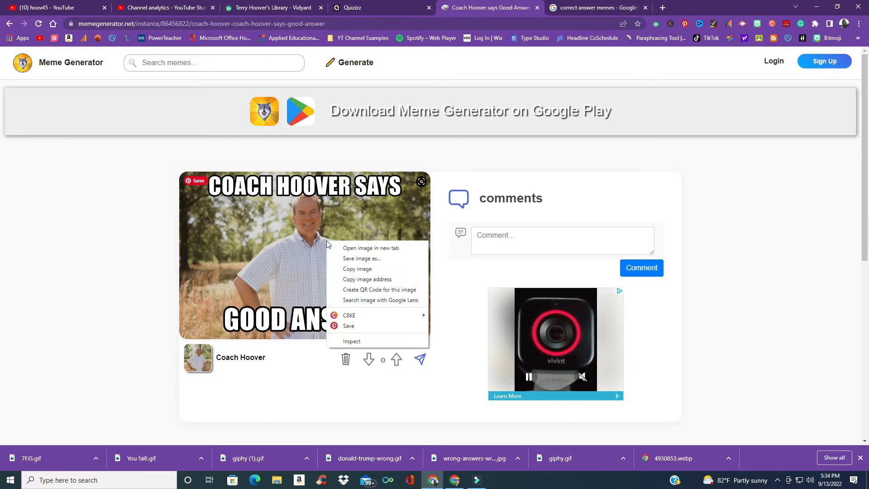
{"action": "left_click", "coordinate": [353, 258]}
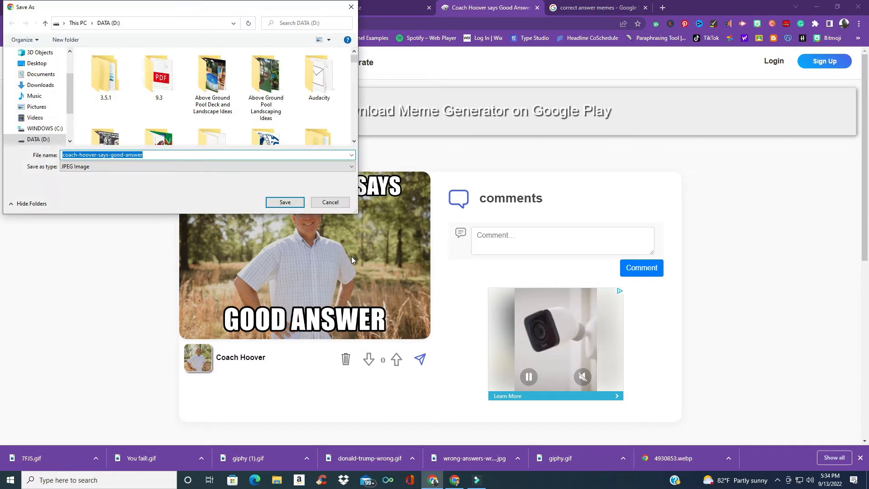
{"action": "left_click", "coordinate": [48, 85]}
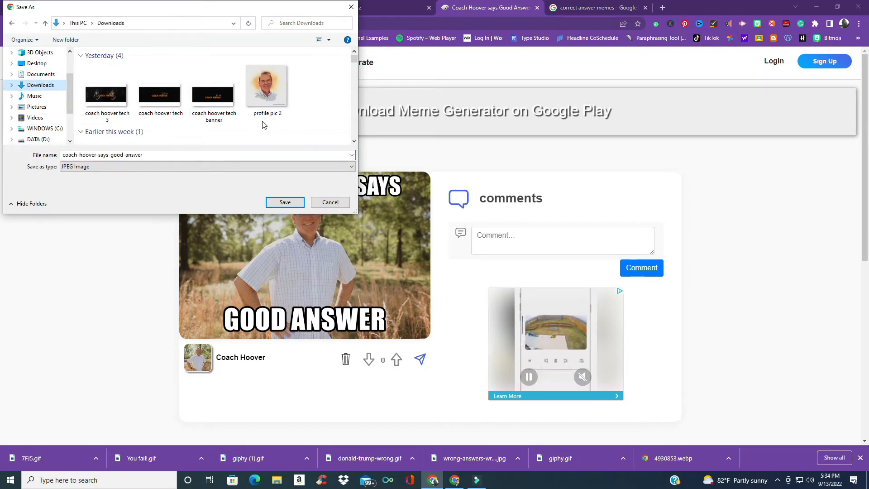
{"action": "left_click", "coordinate": [285, 202]}
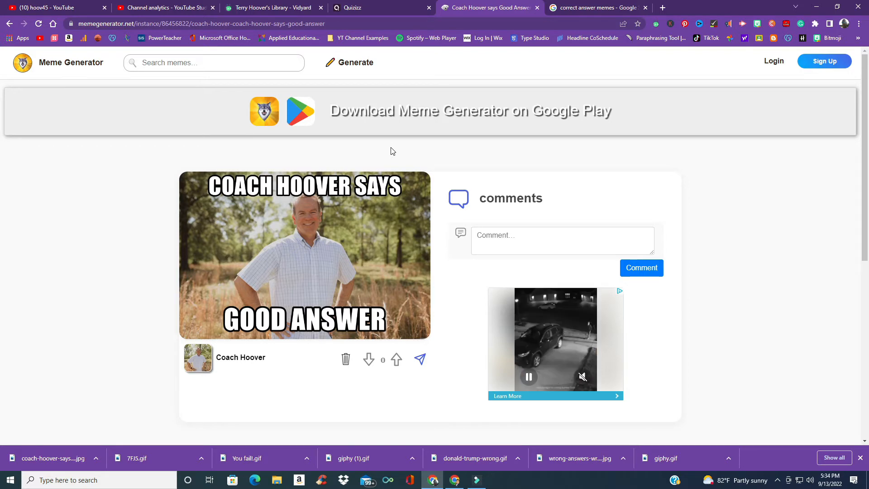
Step: Switch to Quizizz and browse the correct memes in the Coach Hoover meme set
{"action": "left_click", "coordinate": [395, 7]}
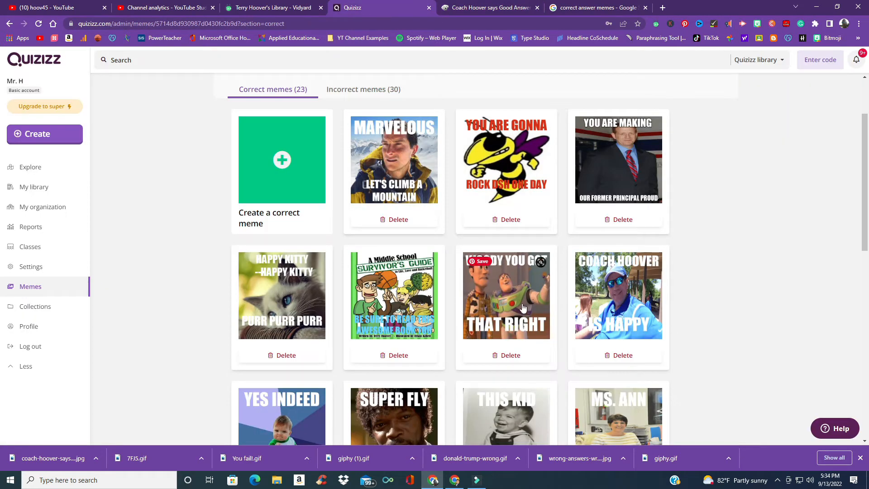
{"action": "left_click", "coordinate": [479, 9]}
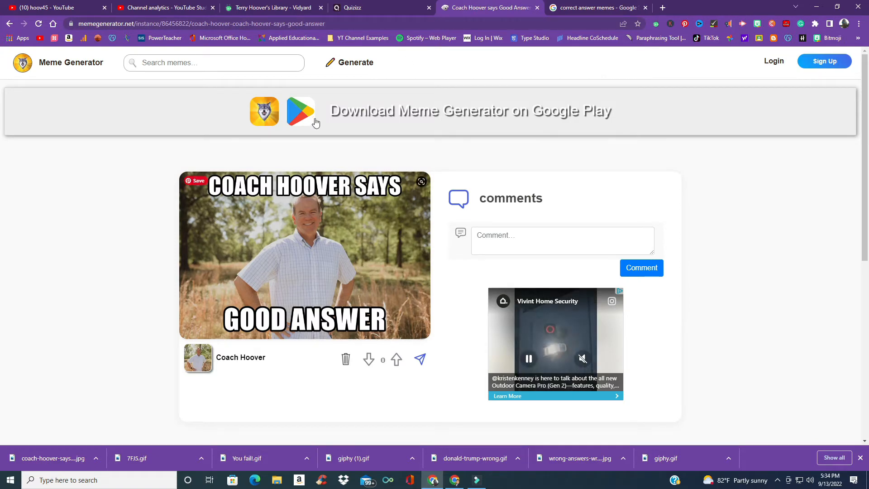
{"action": "left_click", "coordinate": [392, 7]}
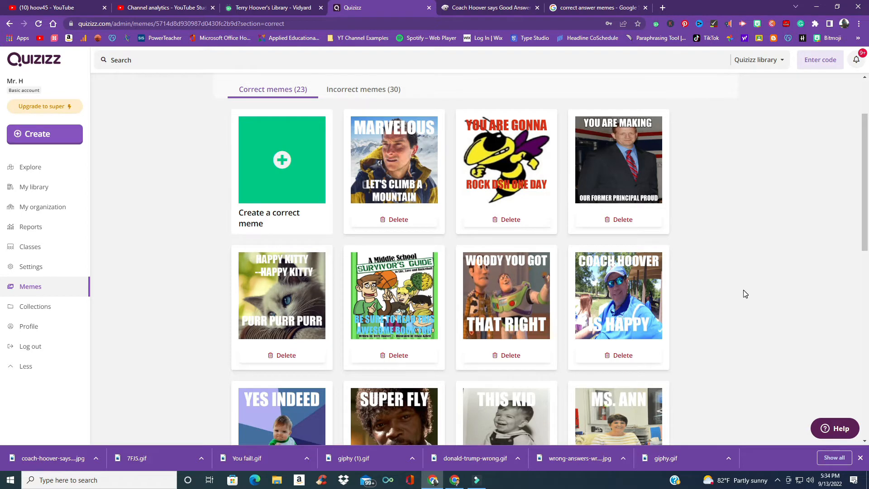
{"action": "scroll", "coordinate": [745, 294], "scroll_direction": "down", "scroll_amount": 3}
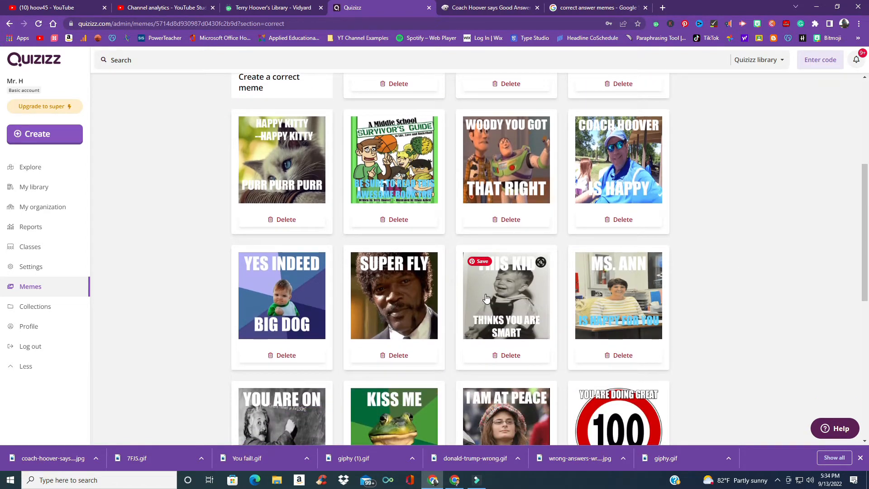
{"action": "scroll", "coordinate": [510, 297], "scroll_direction": "down", "scroll_amount": 1}
{"action": "scroll", "coordinate": [511, 297], "scroll_direction": "down", "scroll_amount": 2}
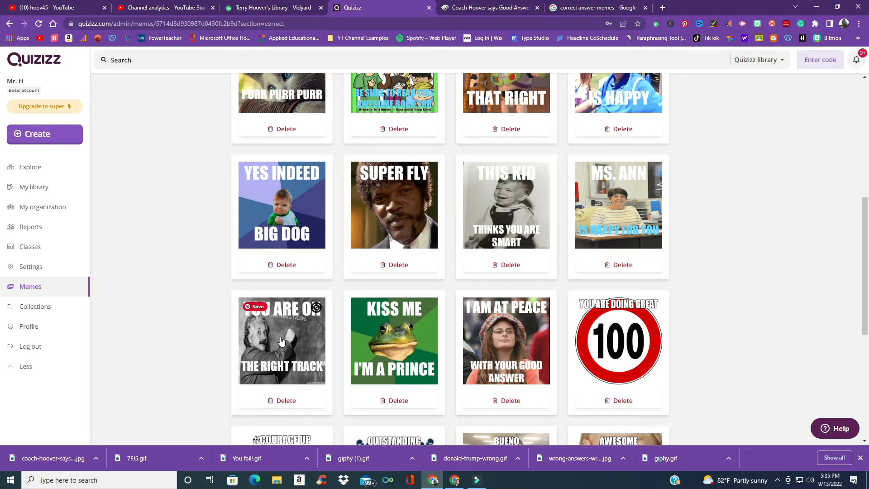
{"action": "scroll", "coordinate": [479, 352], "scroll_direction": "down", "scroll_amount": 1}
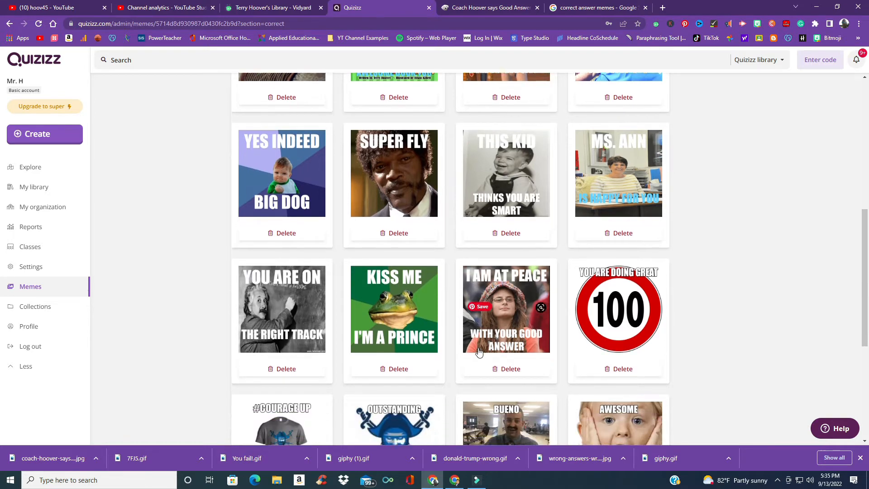
{"action": "scroll", "coordinate": [479, 352], "scroll_direction": "down", "scroll_amount": 2}
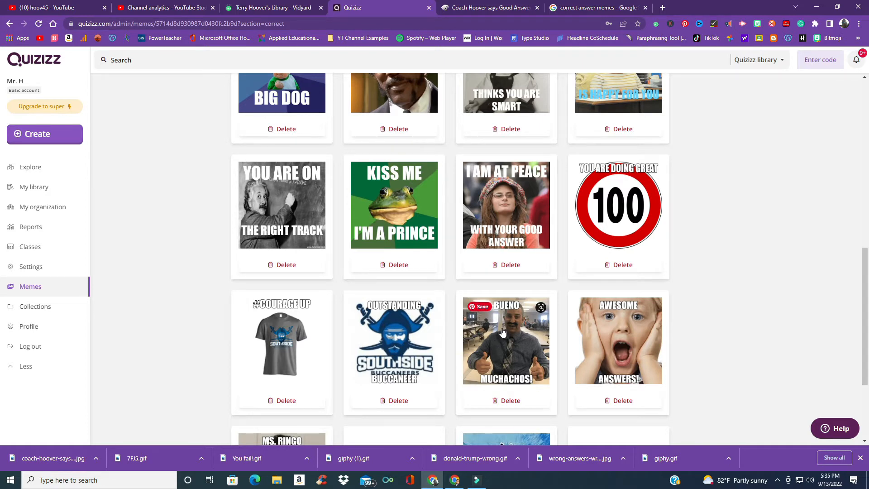
{"action": "scroll", "coordinate": [502, 332], "scroll_direction": "down", "scroll_amount": 3}
{"action": "scroll", "coordinate": [485, 346], "scroll_direction": "up", "scroll_amount": 4}
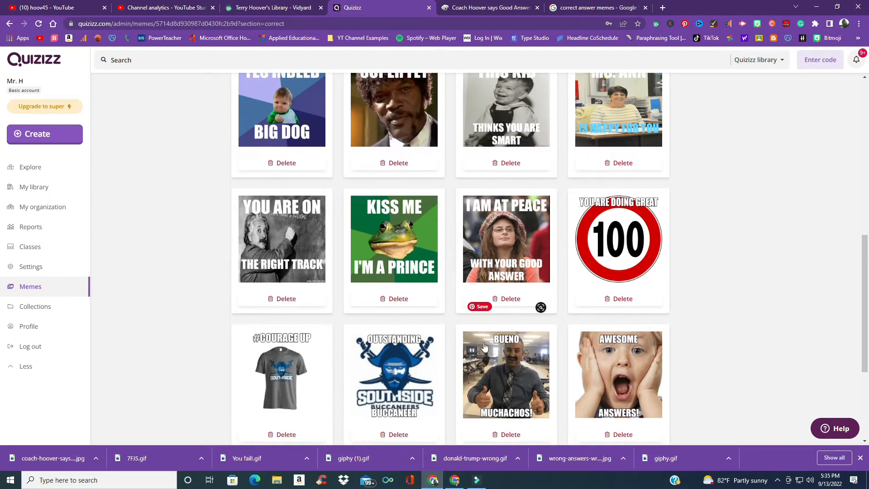
{"action": "scroll", "coordinate": [485, 347], "scroll_direction": "up", "scroll_amount": 10}
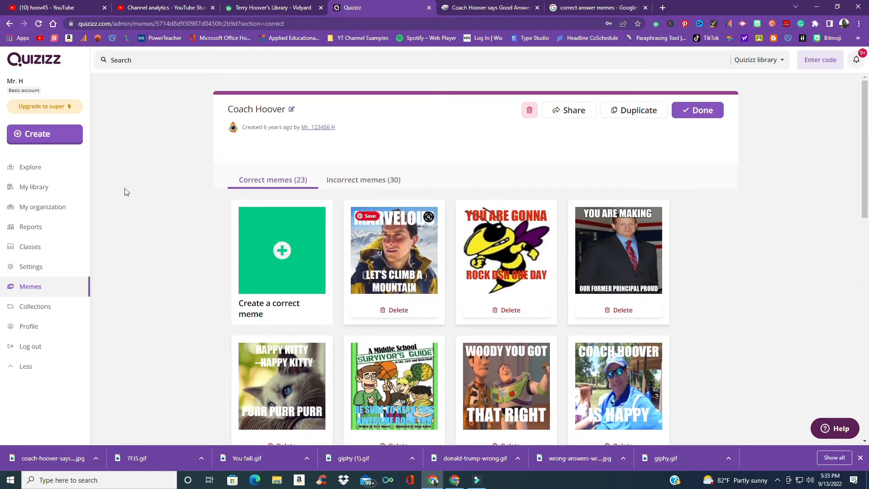
Step: Open My 2nd Meme Set and browse through its correct memes
{"action": "left_click", "coordinate": [9, 24]}
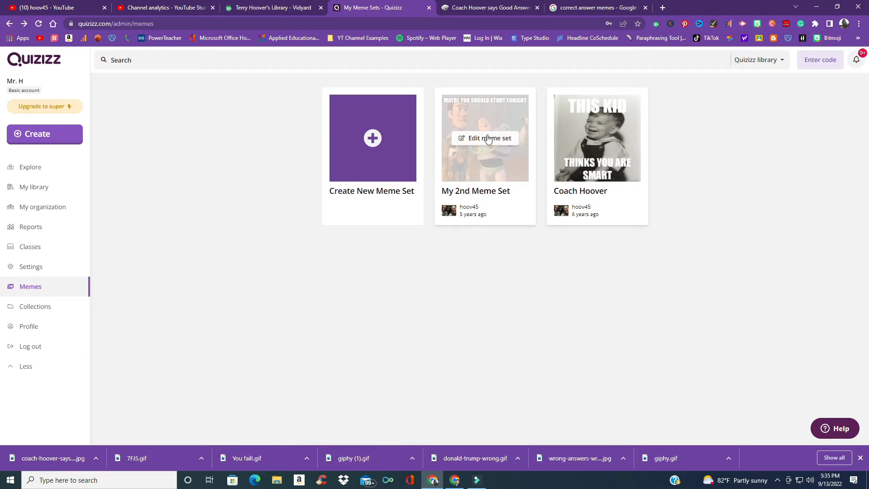
{"action": "left_click", "coordinate": [487, 140]}
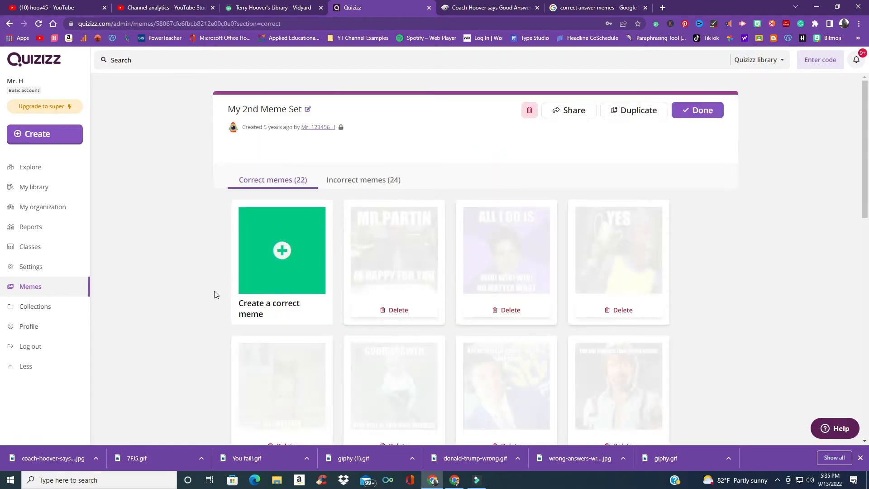
{"action": "scroll", "coordinate": [198, 265], "scroll_direction": "down", "scroll_amount": 2}
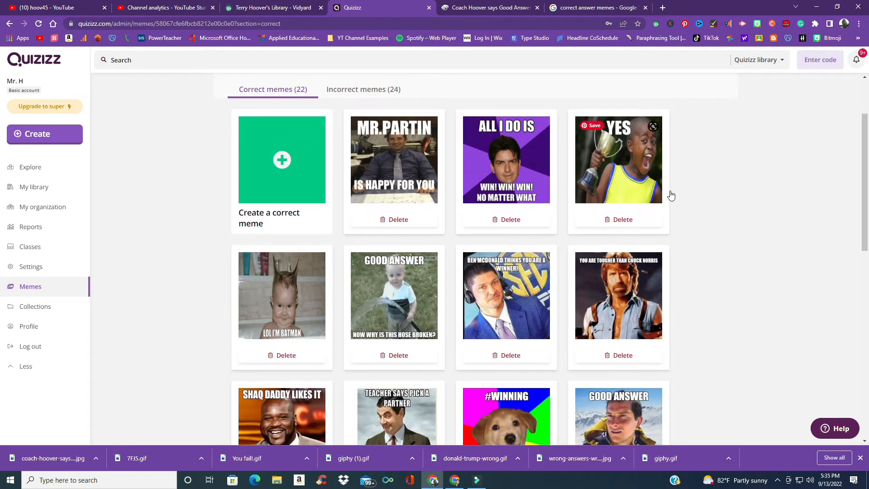
{"action": "scroll", "coordinate": [520, 265], "scroll_direction": "down", "scroll_amount": 2}
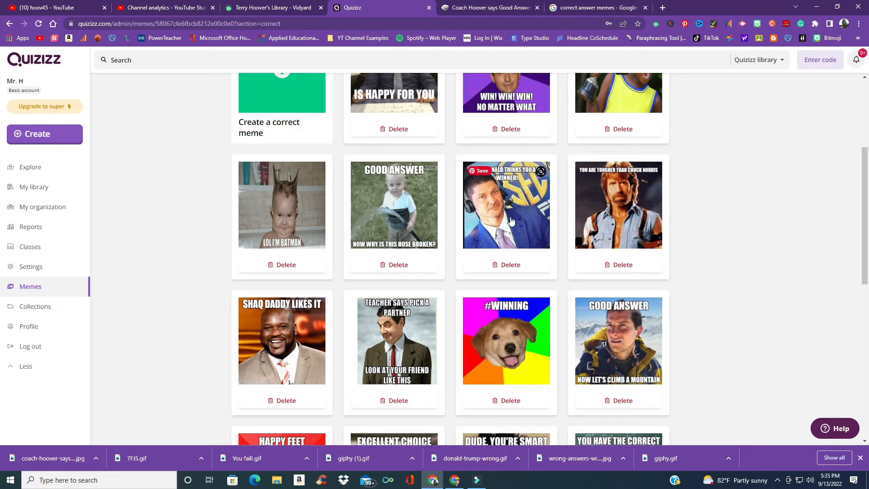
{"action": "scroll", "coordinate": [510, 231], "scroll_direction": "down", "scroll_amount": 2}
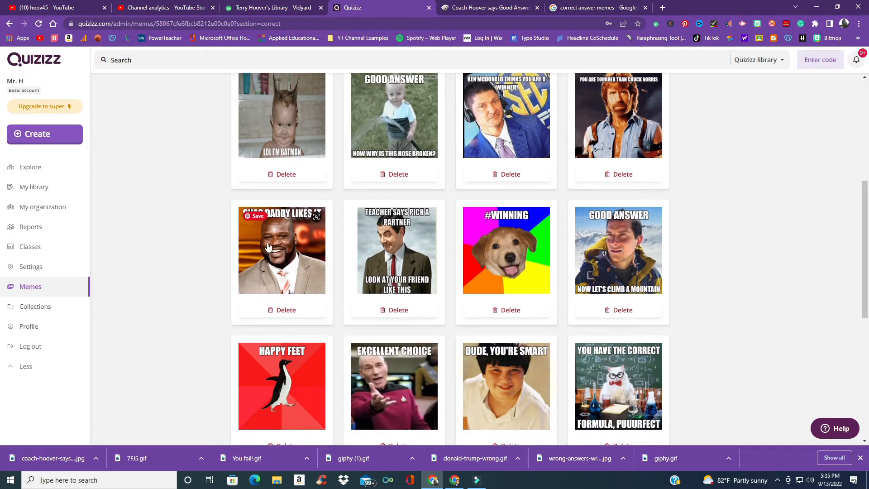
{"action": "scroll", "coordinate": [271, 245], "scroll_direction": "down", "scroll_amount": 3}
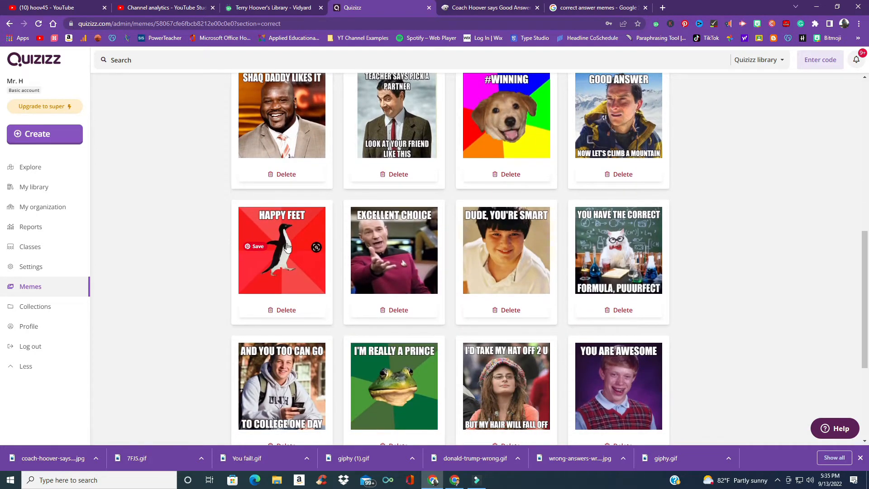
{"action": "scroll", "coordinate": [427, 269], "scroll_direction": "down", "scroll_amount": 2}
{"action": "scroll", "coordinate": [427, 267], "scroll_direction": "down", "scroll_amount": 2}
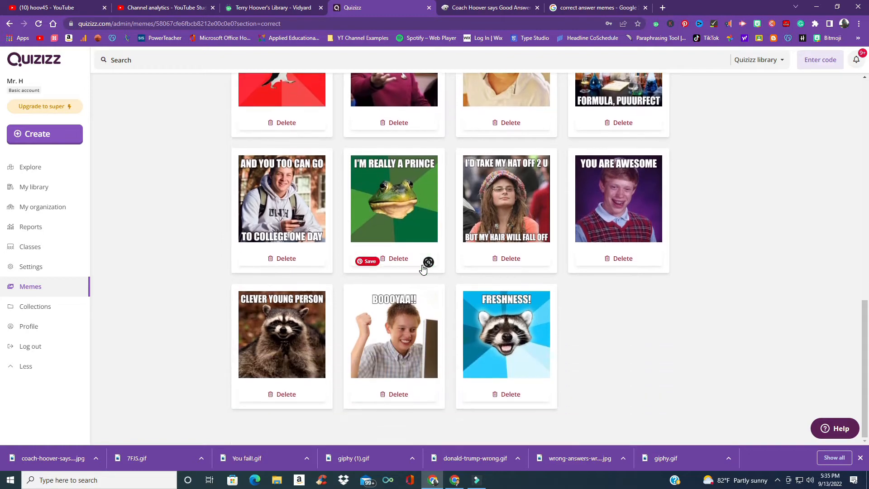
{"action": "scroll", "coordinate": [399, 266], "scroll_direction": "up", "scroll_amount": 15}
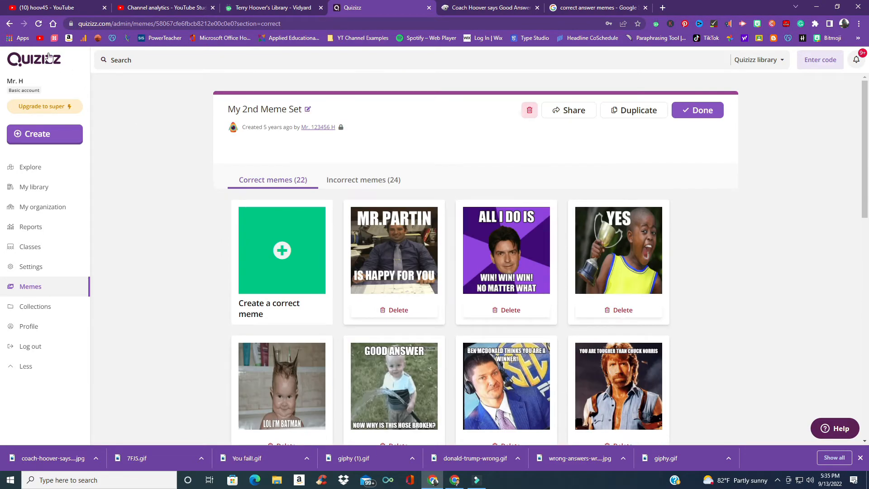
Step: Create a new private meme set named New Meme Set 22-23 in English
{"action": "left_click", "coordinate": [9, 24]}
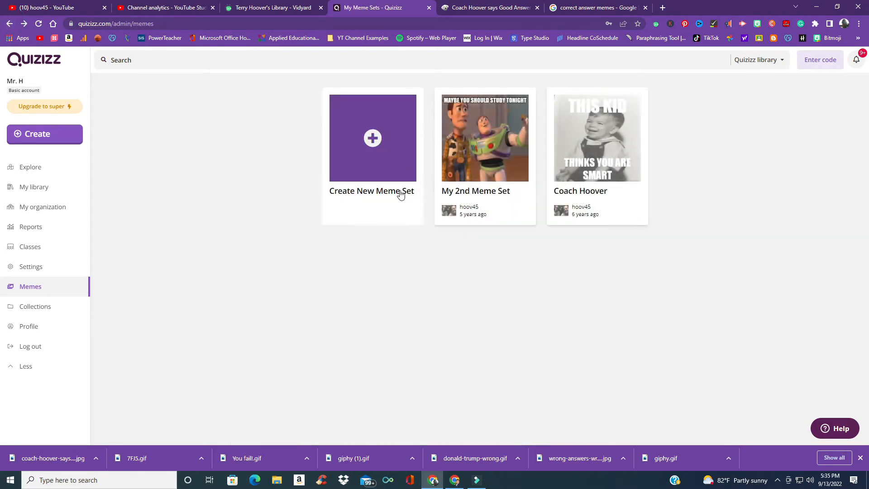
{"action": "left_click", "coordinate": [372, 137]}
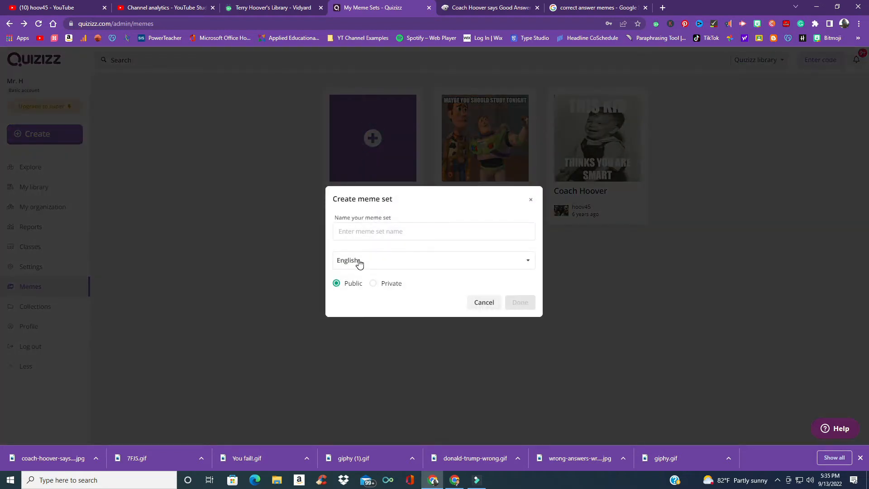
{"action": "left_click", "coordinate": [368, 232]}
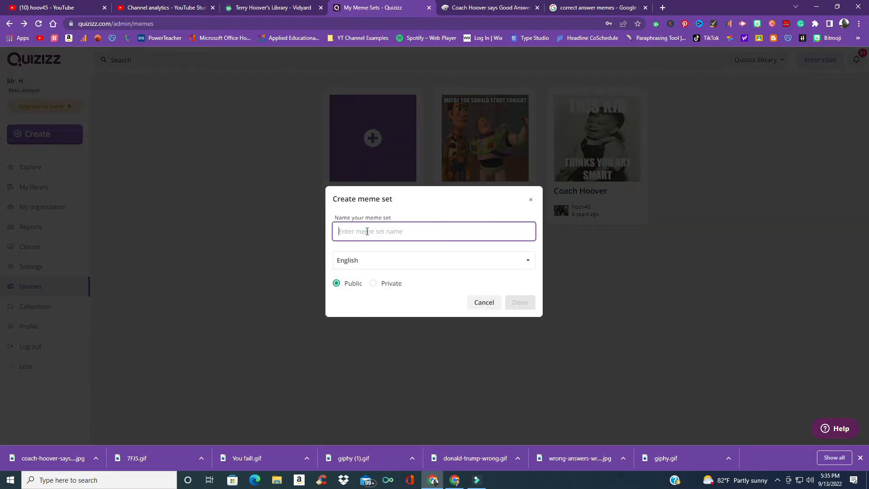
{"action": "type", "text": "New Meme Set 22-23"}
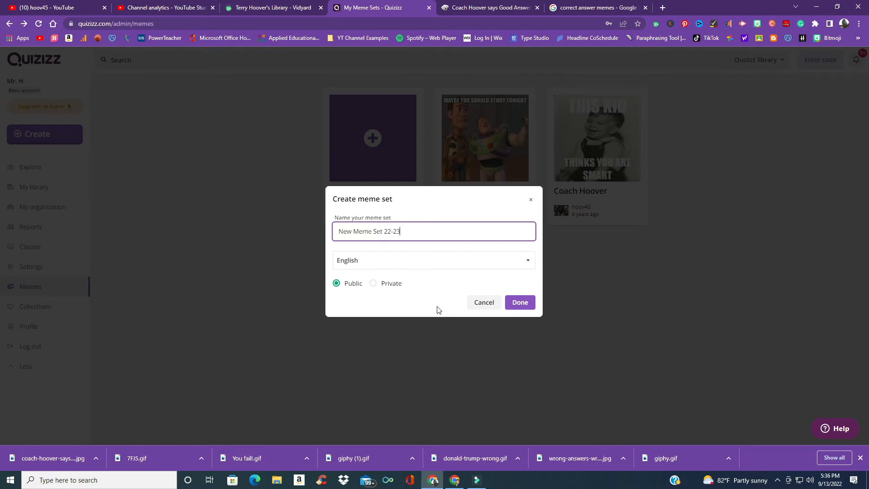
{"action": "left_click", "coordinate": [372, 283]}
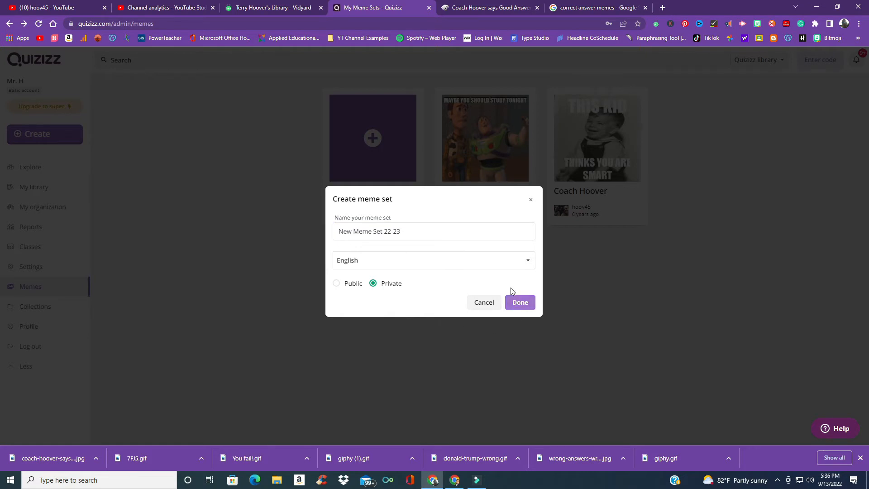
{"action": "left_click", "coordinate": [520, 302]}
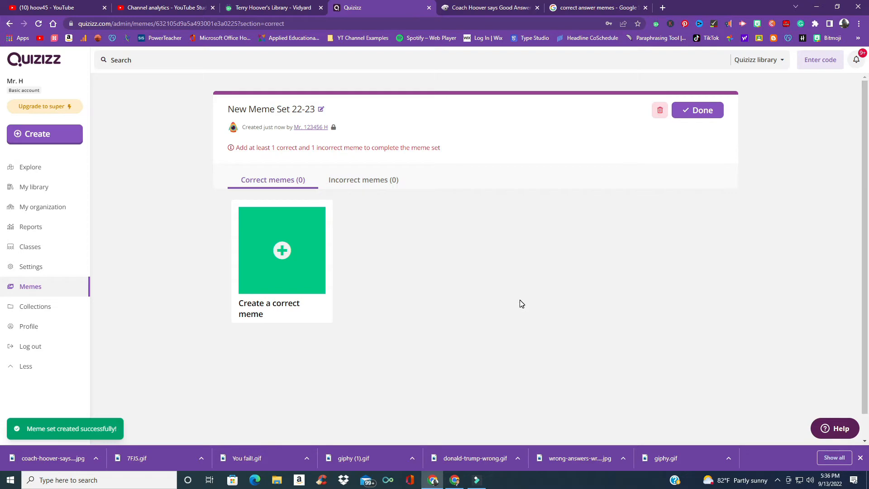
Step: Add the downloaded coach-hoover-says-good-answer image as a correct meme in the new set
{"action": "left_click", "coordinate": [283, 250]}
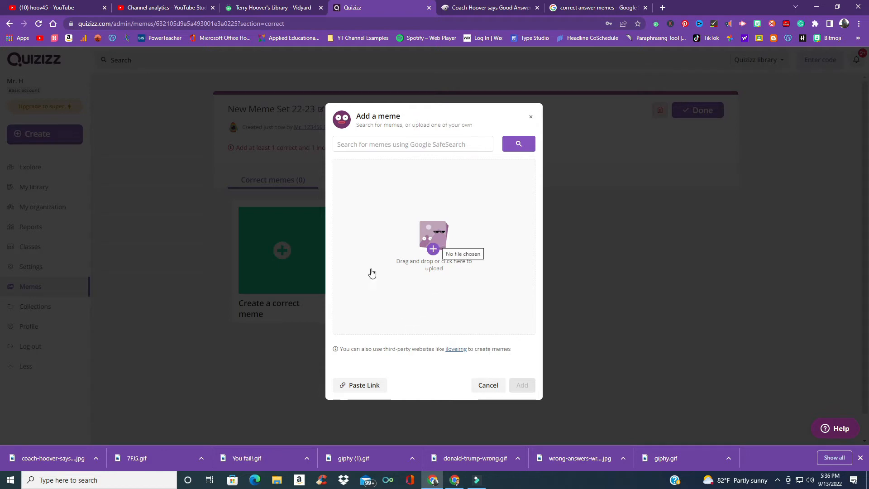
{"action": "left_click_drag", "start_coordinate": [61, 462], "coordinate": [398, 283]}
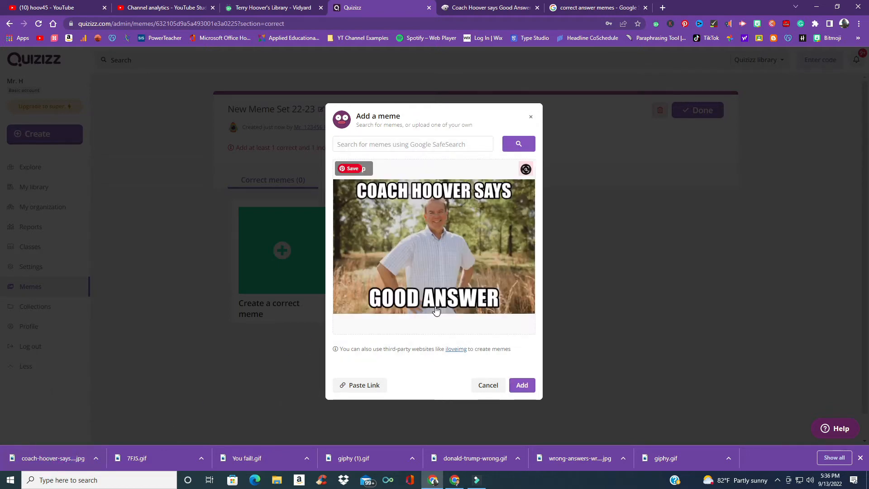
{"action": "left_click", "coordinate": [523, 386]}
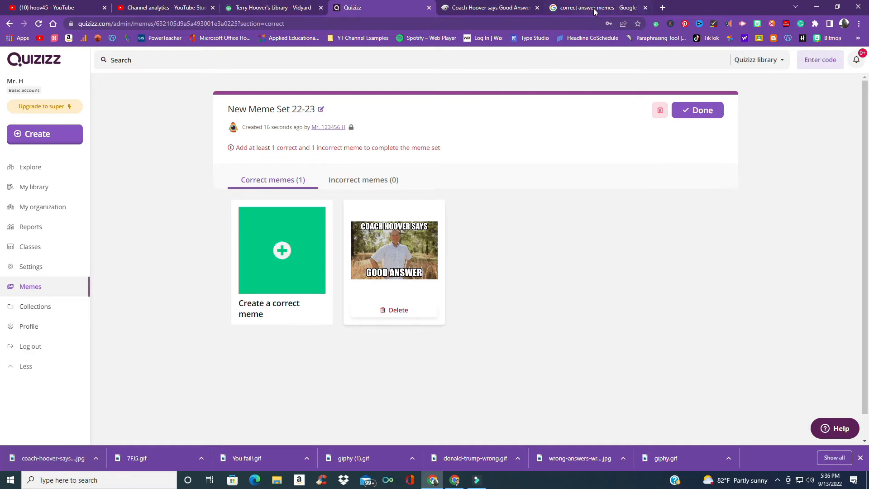
Step: Save the "Yes! Yes! Yes! You got it right" meme image from the correct answer memes image results
{"action": "left_click", "coordinate": [611, 9]}
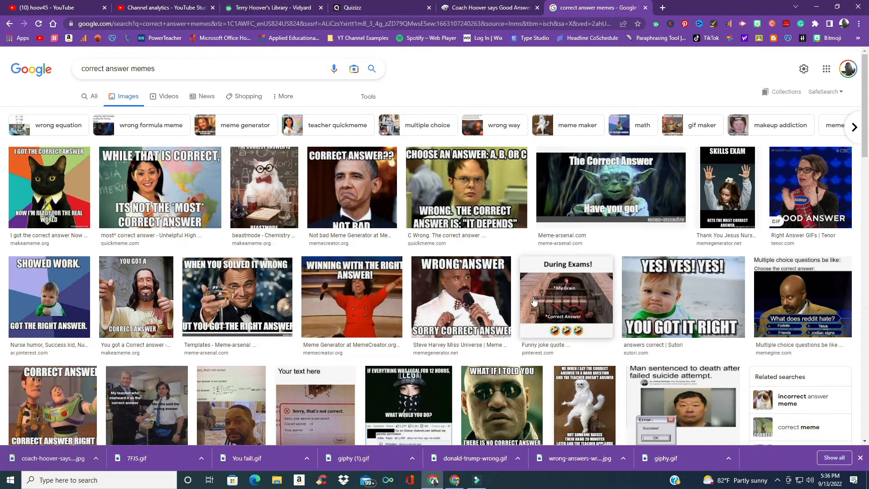
{"action": "left_click", "coordinate": [642, 299]}
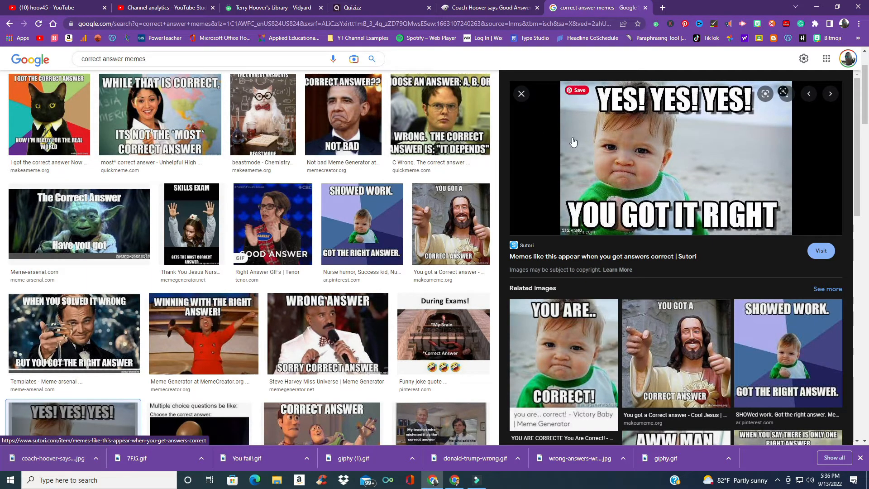
{"action": "right_click", "coordinate": [659, 160]}
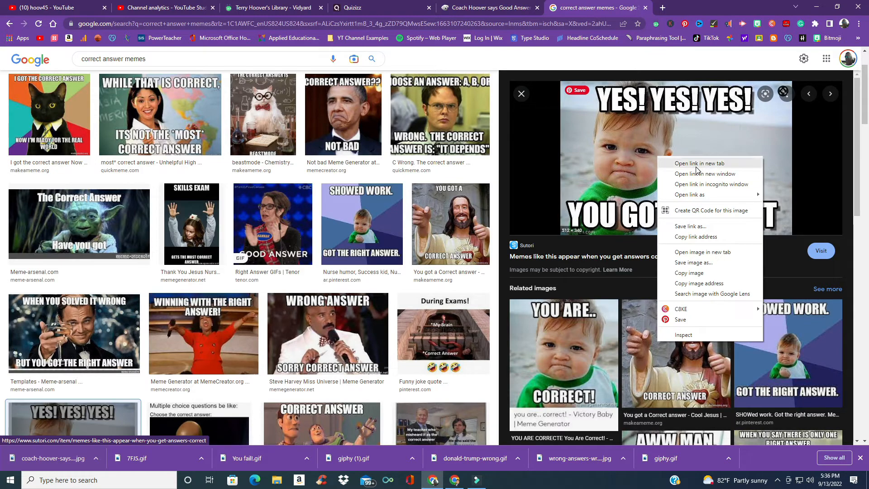
{"action": "left_click", "coordinate": [704, 267]}
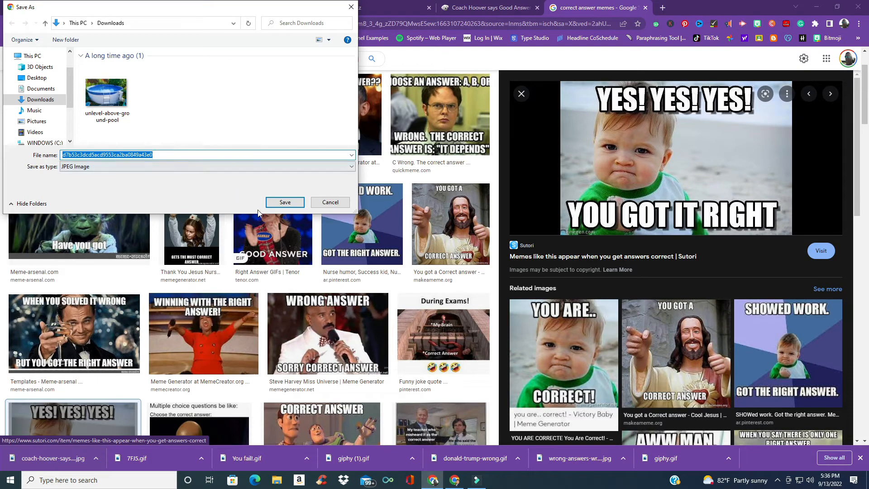
{"action": "left_click", "coordinate": [284, 201]}
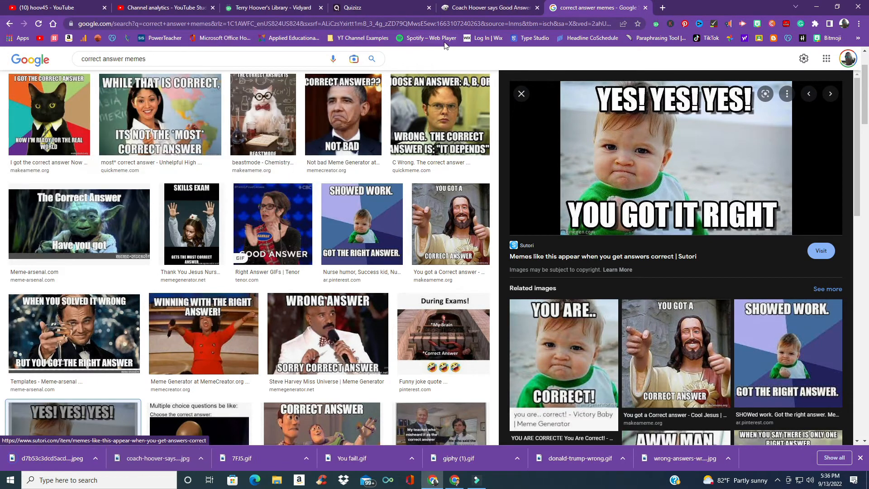
Step: Add the downloaded "You got it right" image as another correct meme in New Meme Set 22-23
{"action": "left_click", "coordinate": [390, 8]}
{"action": "left_click", "coordinate": [255, 267]}
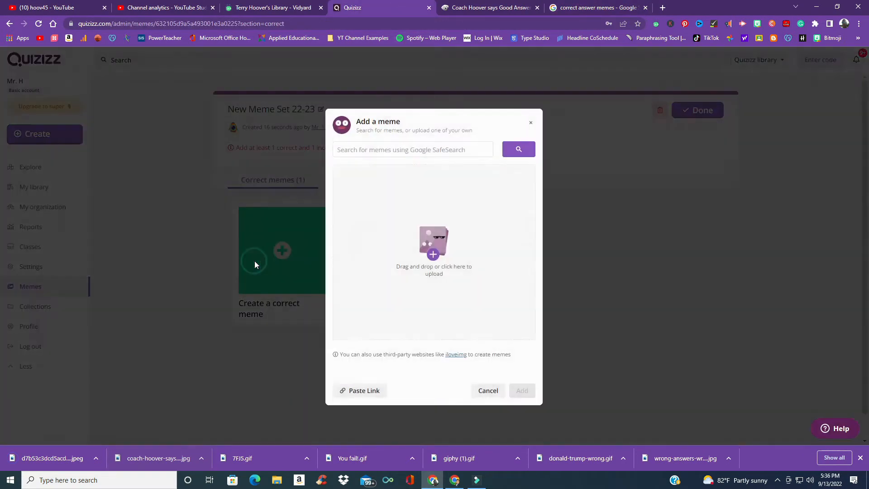
{"action": "left_click_drag", "start_coordinate": [41, 463], "coordinate": [437, 276]}
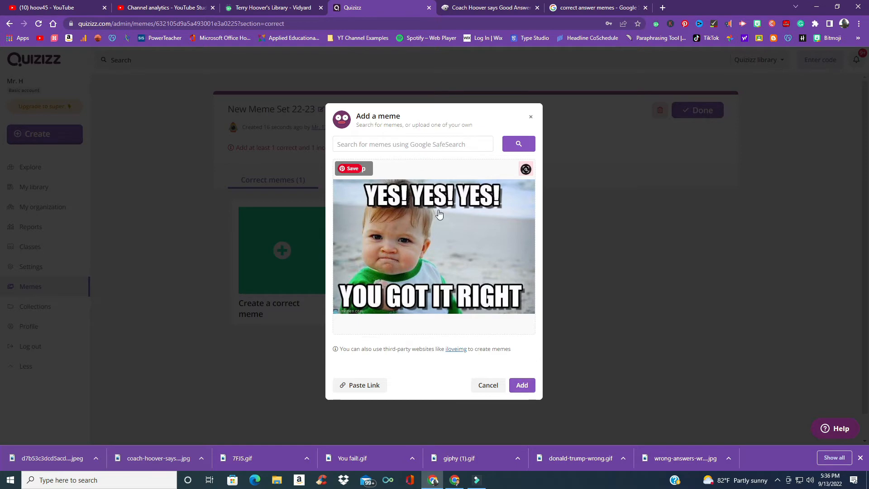
{"action": "left_click", "coordinate": [521, 384]}
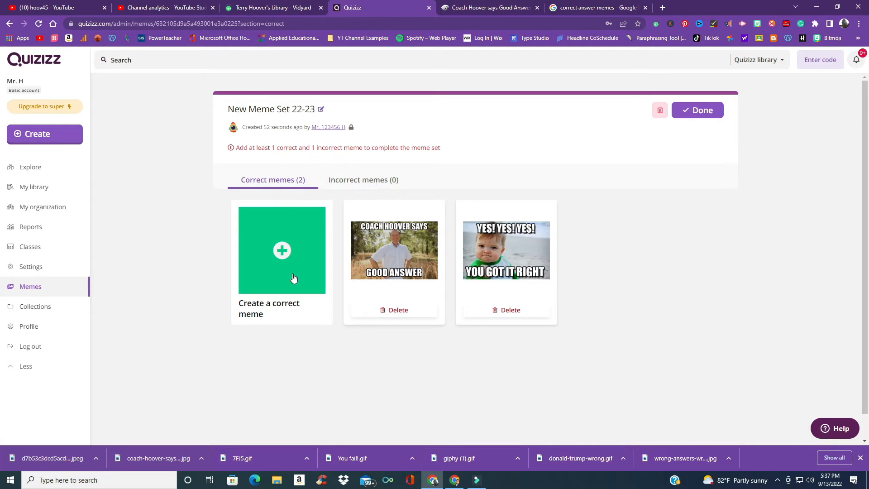
Step: Save the "While that is correct, it's not the most correct answer" meme image from the results
{"action": "left_click", "coordinate": [572, 8]}
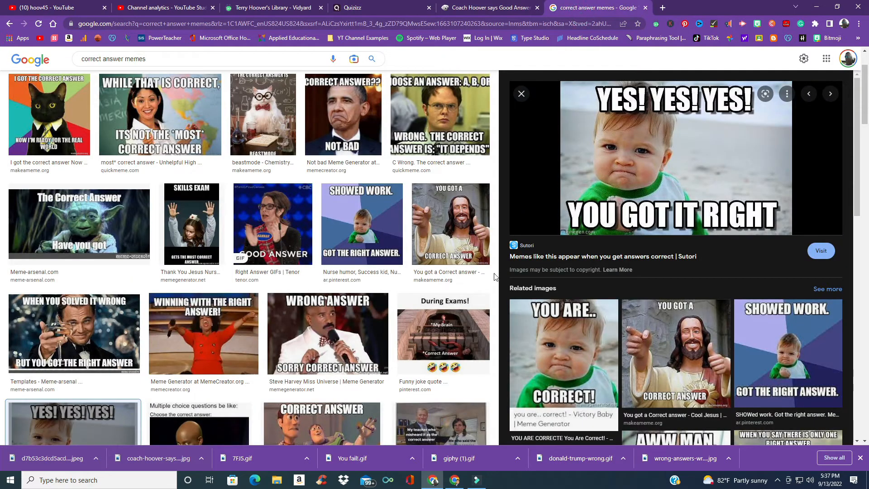
{"action": "left_click", "coordinate": [521, 94]}
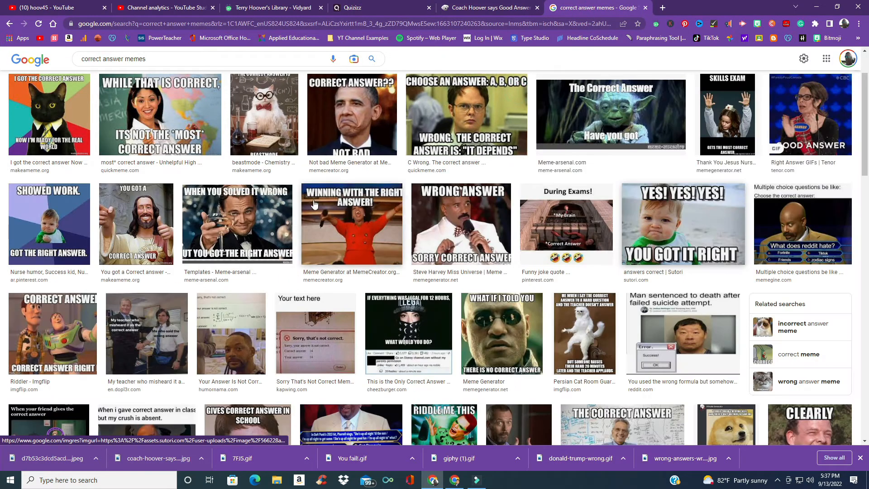
{"action": "left_click", "coordinate": [177, 105]}
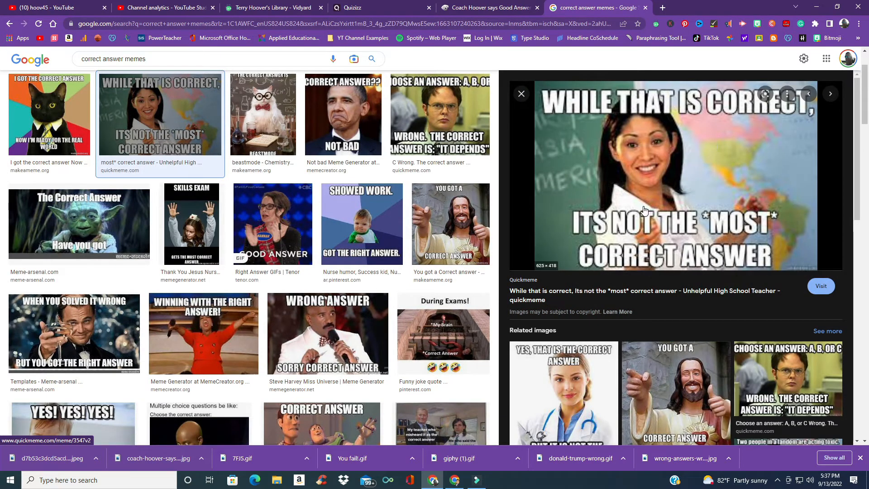
{"action": "right_click", "coordinate": [588, 169]}
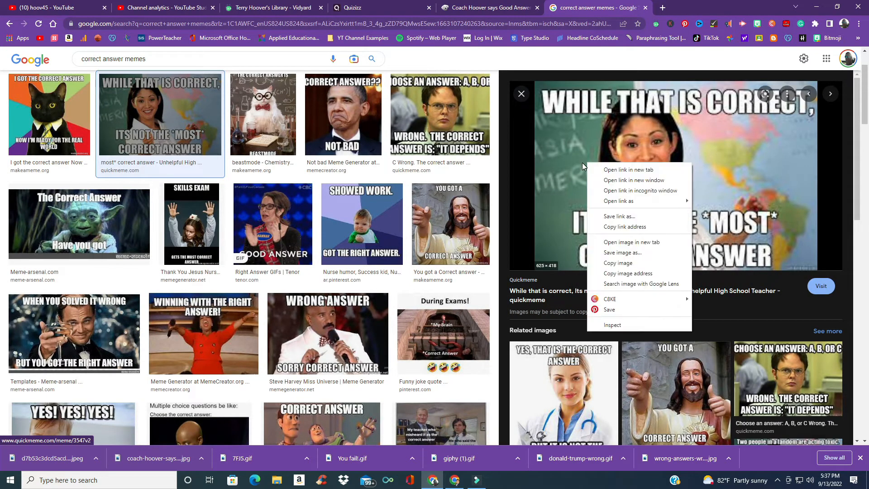
{"action": "left_click", "coordinate": [623, 257]}
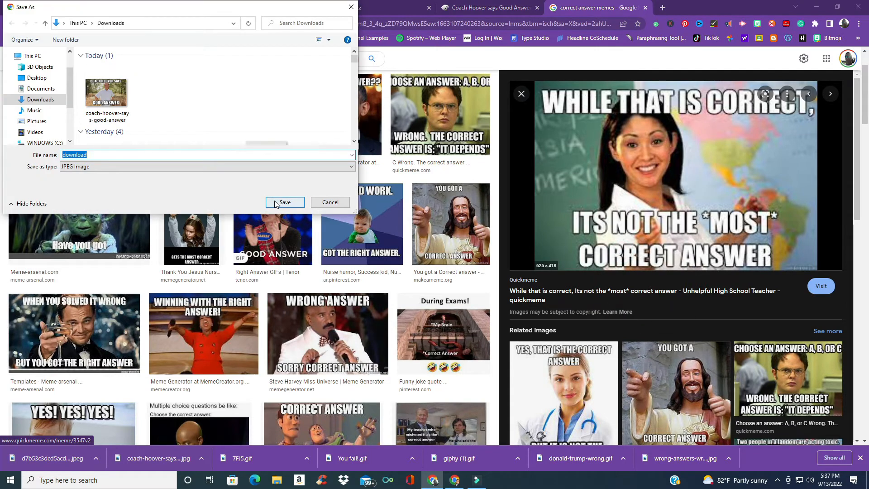
{"action": "left_click", "coordinate": [285, 202]}
Step: Upload the saved "While that is correct" image as a new correct meme in the set
{"action": "left_click", "coordinate": [372, 13]}
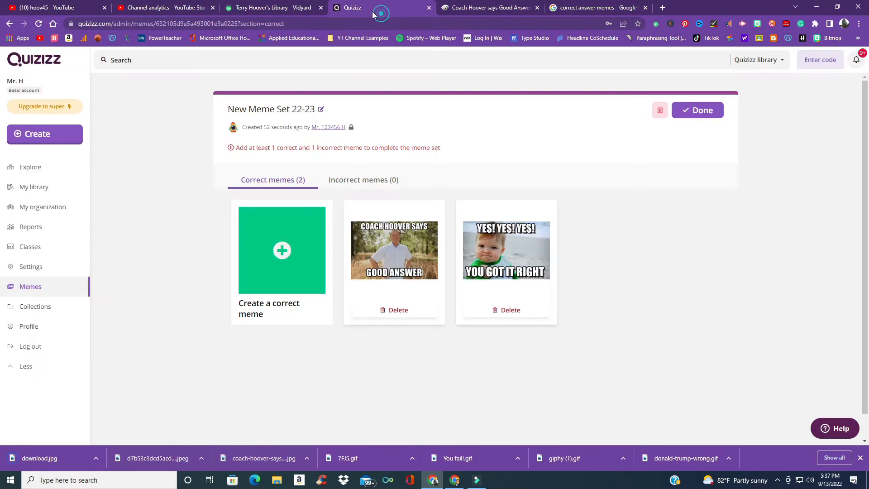
{"action": "left_click", "coordinate": [275, 270]}
{"action": "left_click_drag", "start_coordinate": [42, 456], "coordinate": [432, 244]}
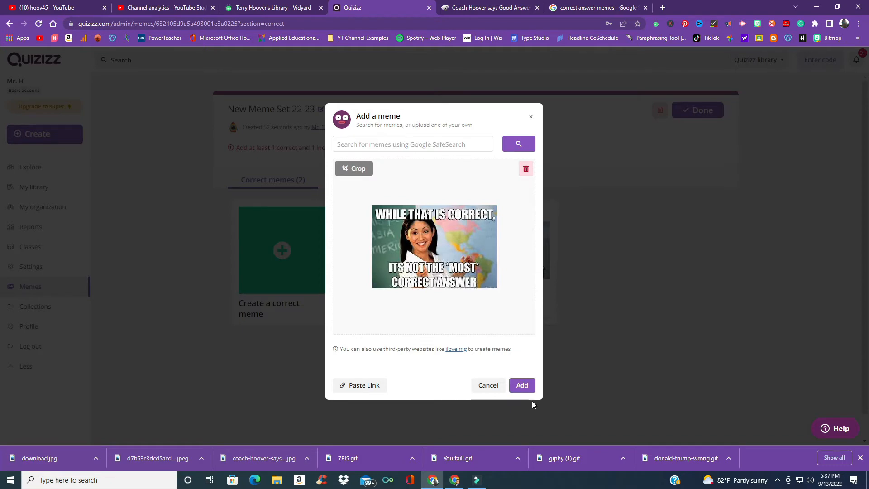
{"action": "left_click", "coordinate": [523, 386]}
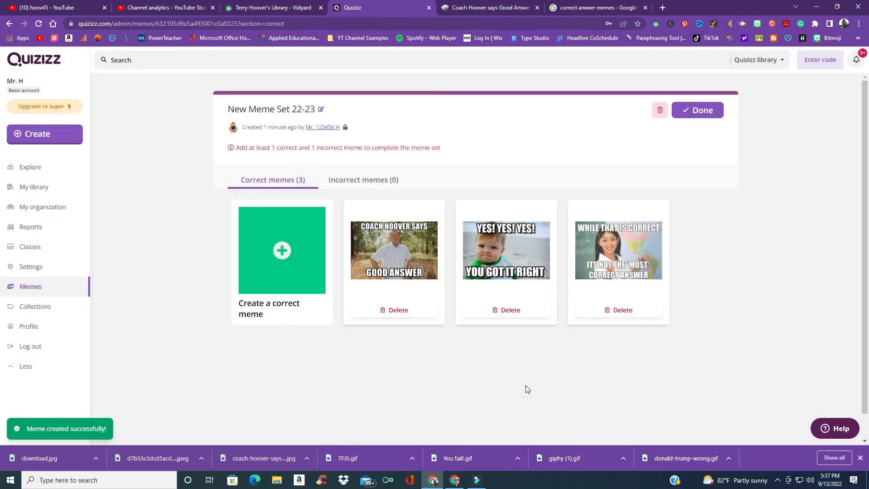
Step: Save the "I got the correct answer" business cat meme image from the results
{"action": "left_click", "coordinate": [574, 5]}
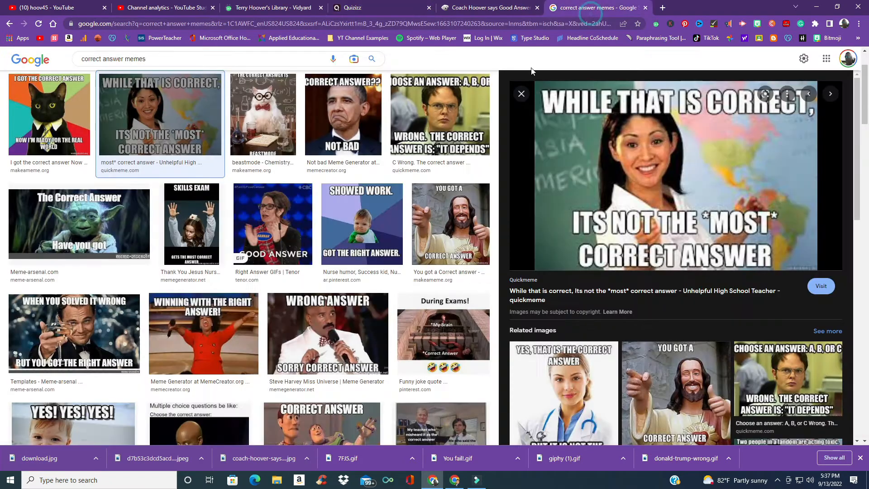
{"action": "left_click", "coordinate": [523, 93]}
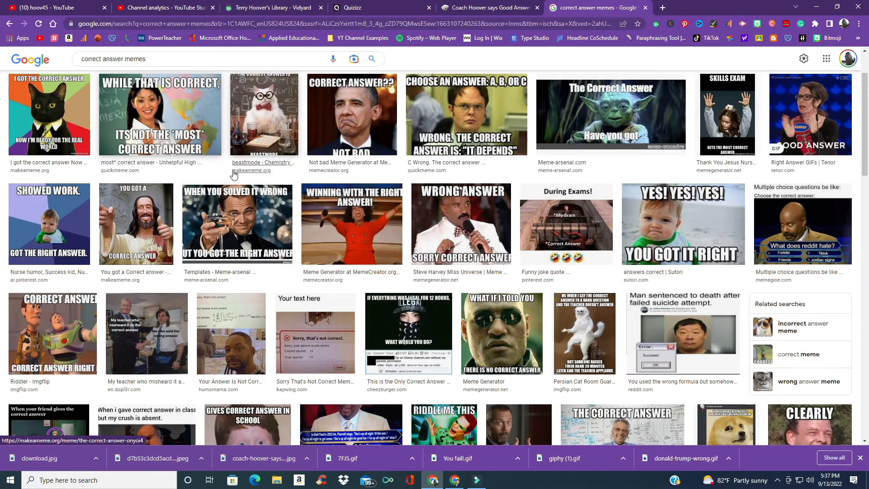
{"action": "left_click", "coordinate": [66, 133]}
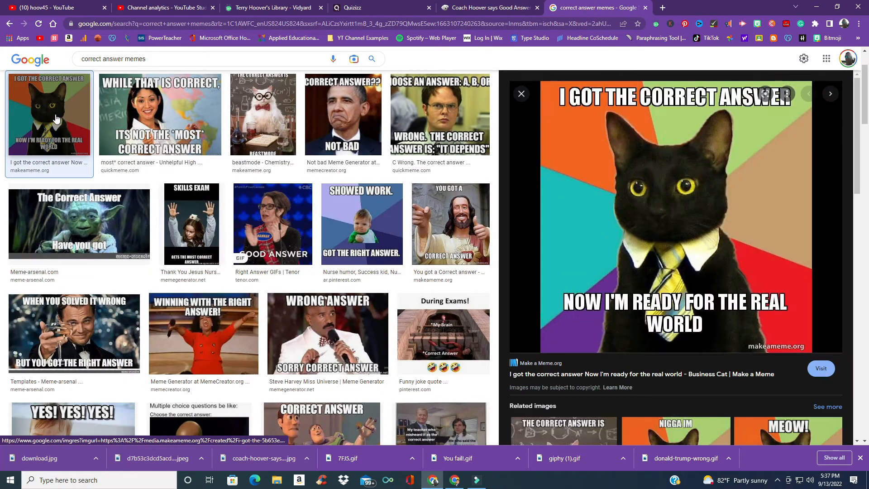
{"action": "right_click", "coordinate": [602, 184]}
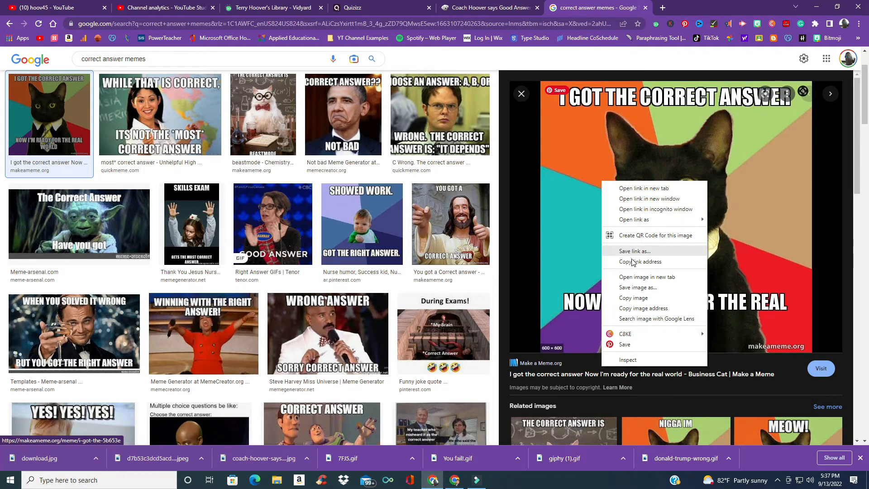
{"action": "left_click", "coordinate": [634, 288]}
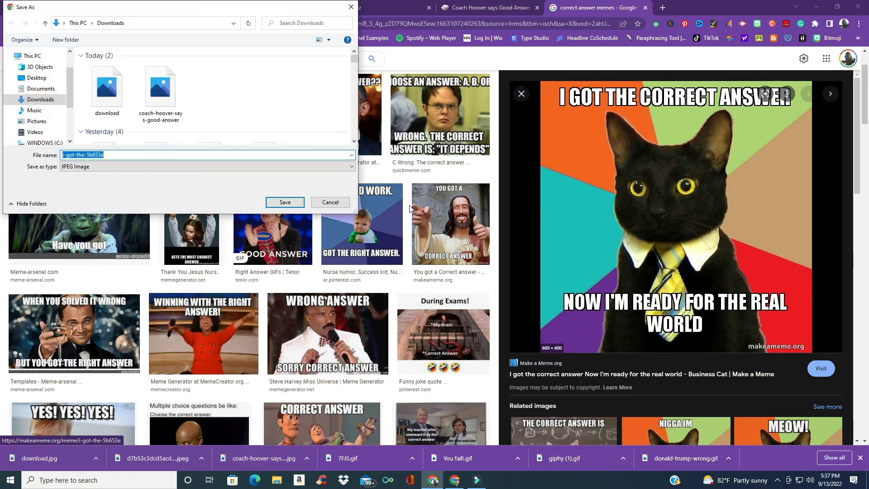
{"action": "left_click", "coordinate": [285, 205]}
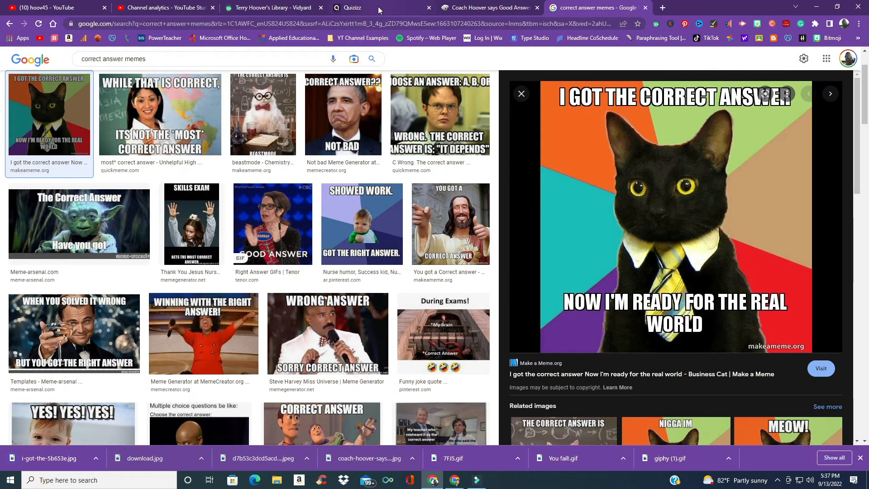
Step: Upload the saved business cat image as a new correct meme in the set
{"action": "left_click", "coordinate": [379, 11]}
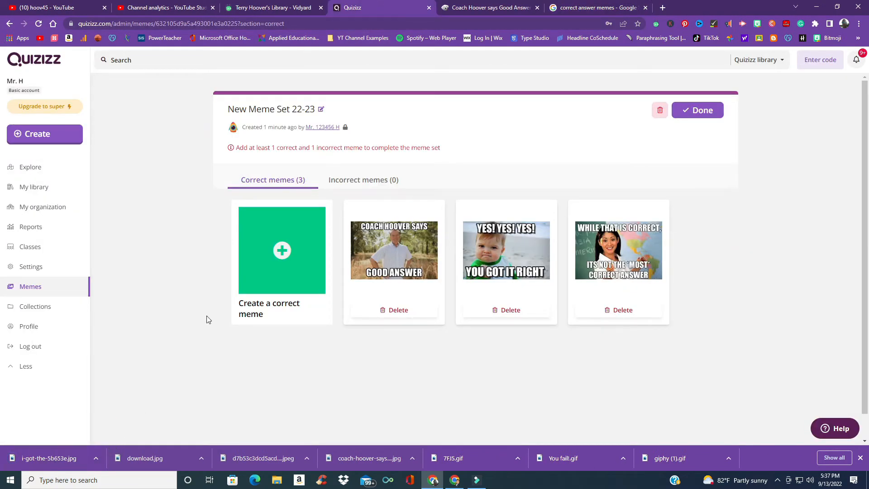
{"action": "left_click", "coordinate": [273, 262]}
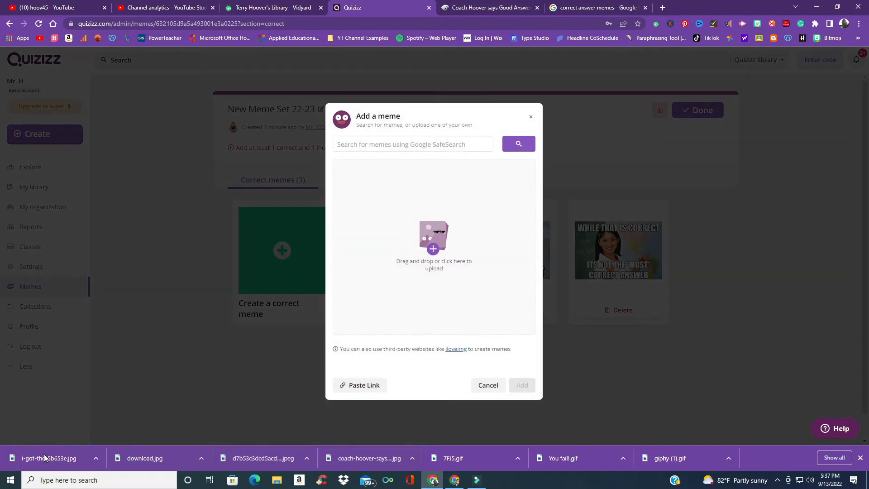
{"action": "left_click_drag", "start_coordinate": [45, 458], "coordinate": [426, 260]}
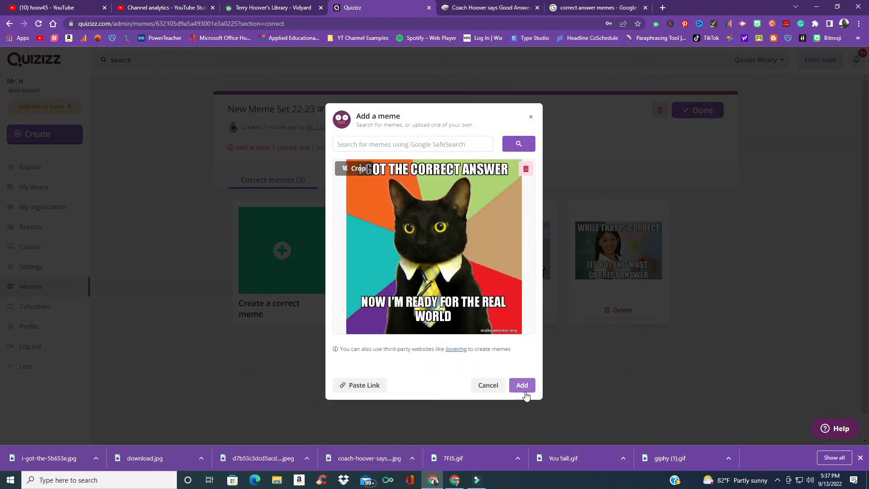
{"action": "left_click", "coordinate": [523, 385]}
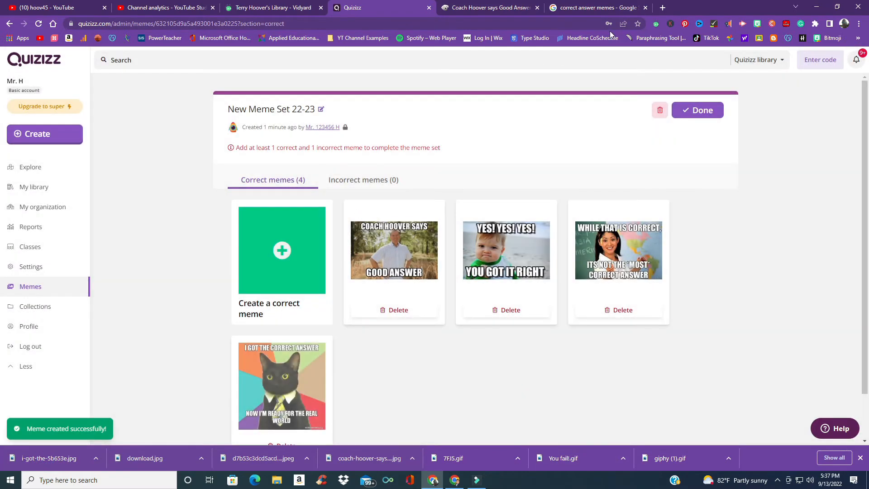
Step: Browse the correct answer meme image results for another suitable meme
{"action": "left_click", "coordinate": [581, 8]}
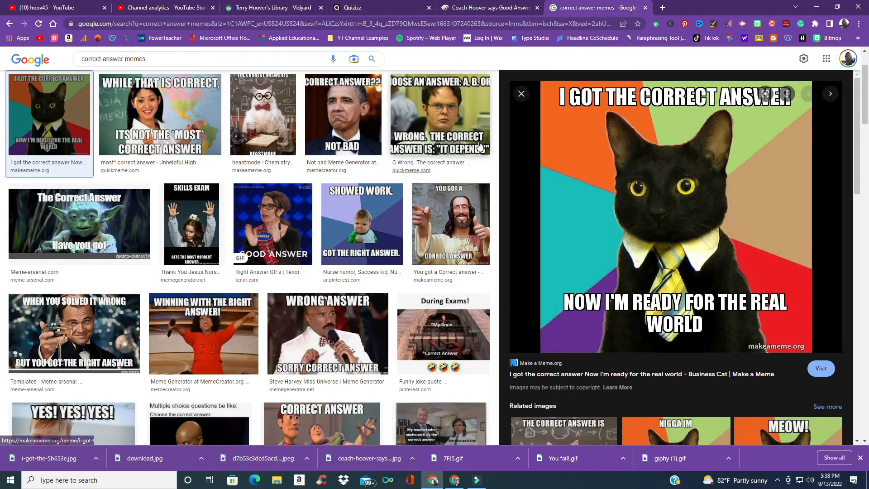
{"action": "left_click", "coordinate": [522, 94]}
{"action": "scroll", "coordinate": [428, 267], "scroll_direction": "down", "scroll_amount": 2}
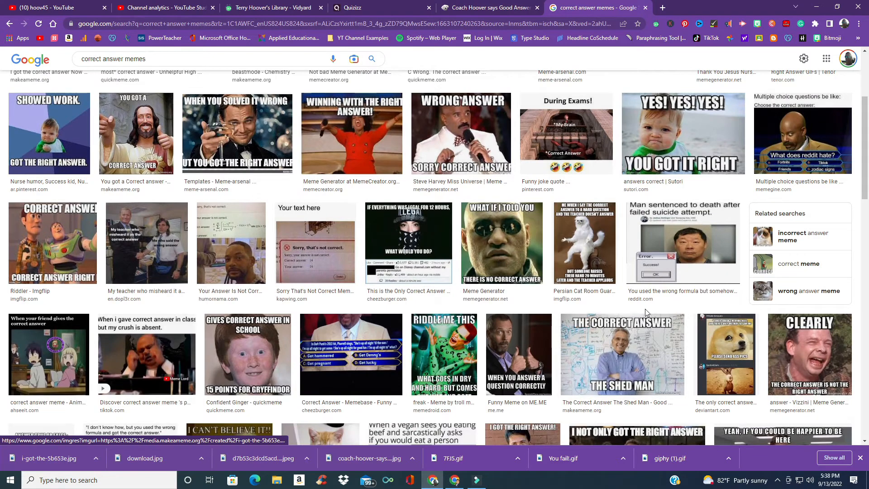
{"action": "scroll", "coordinate": [646, 309], "scroll_direction": "down", "scroll_amount": 2}
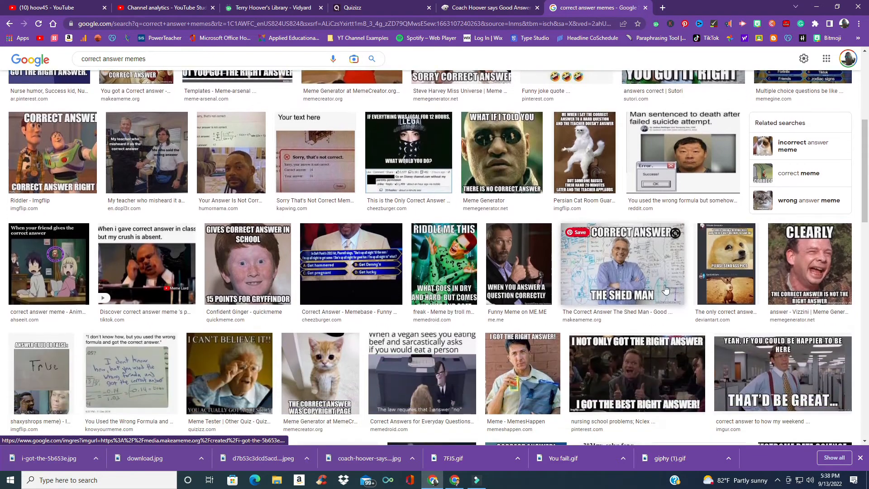
{"action": "left_click", "coordinate": [802, 267]}
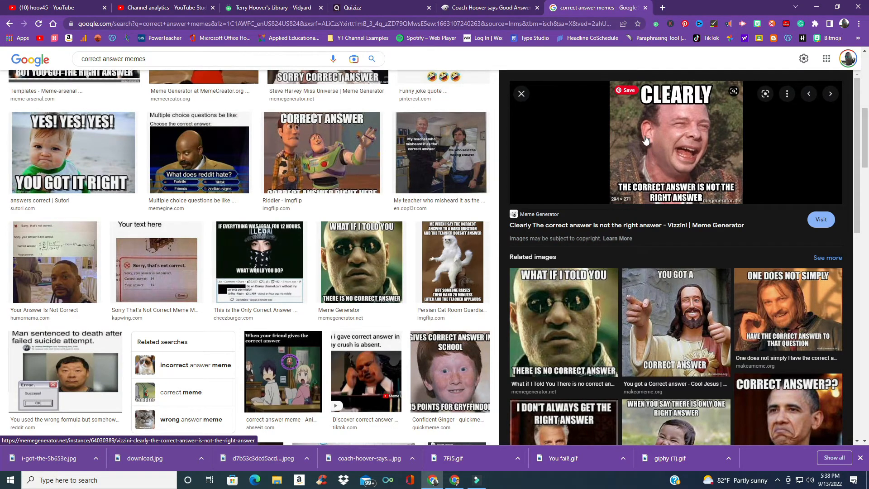
{"action": "left_click", "coordinate": [521, 94]}
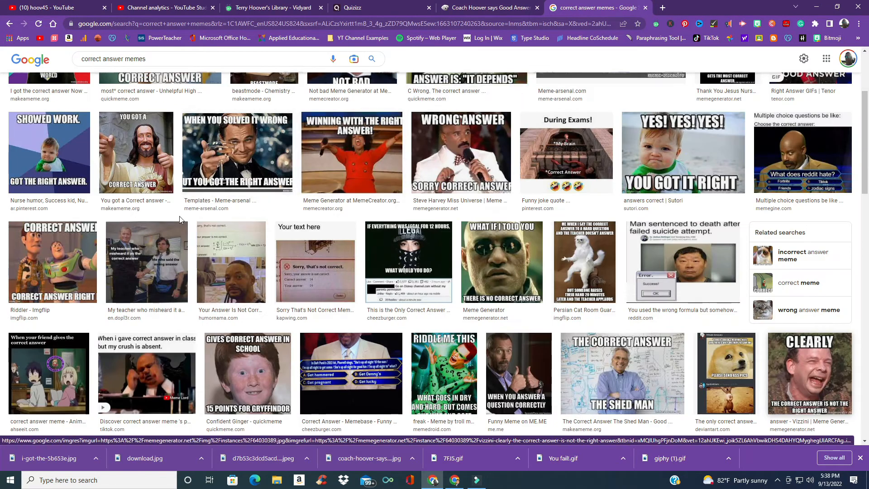
{"action": "scroll", "coordinate": [179, 196], "scroll_direction": "down", "scroll_amount": 1}
{"action": "scroll", "coordinate": [180, 195], "scroll_direction": "down", "scroll_amount": 2}
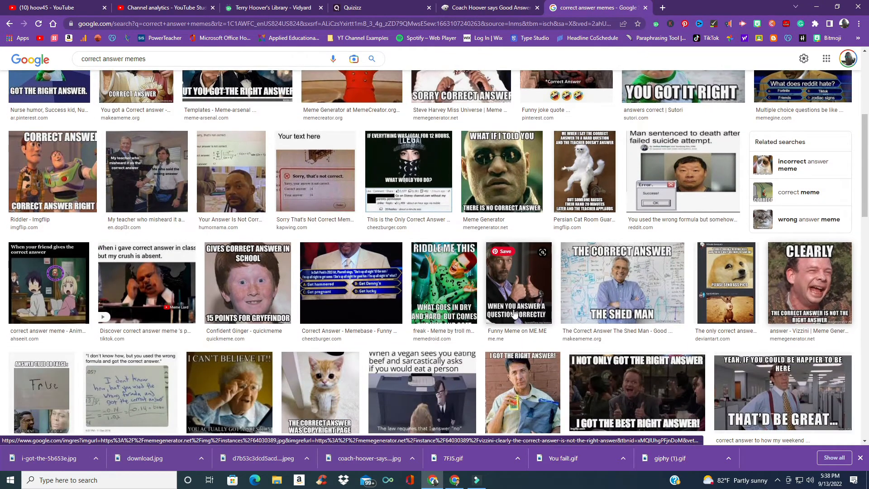
{"action": "scroll", "coordinate": [558, 300], "scroll_direction": "down", "scroll_amount": 3}
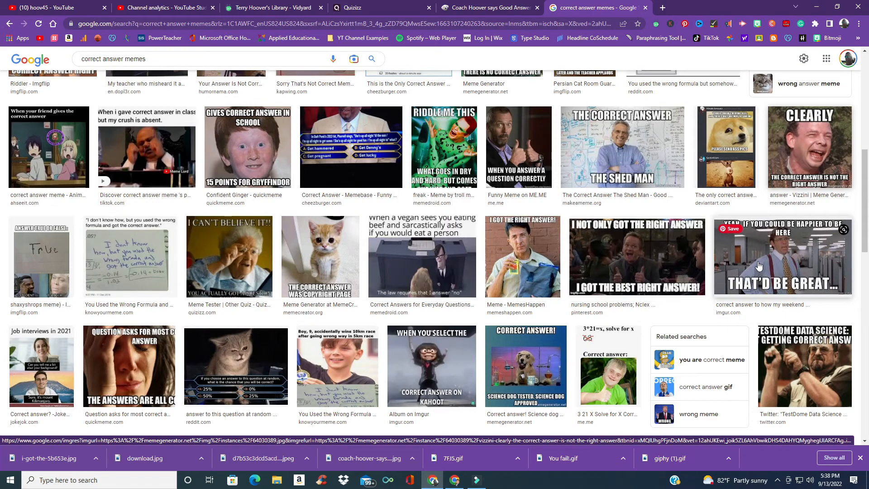
{"action": "scroll", "coordinate": [759, 266], "scroll_direction": "up", "scroll_amount": 10}
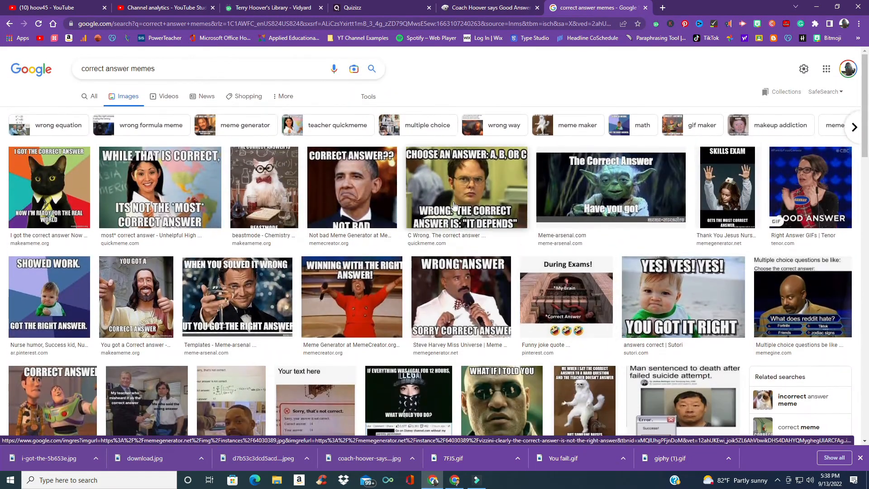
Step: Save "The Correct Answer Have you got" Yoda meme image from the results
{"action": "left_click", "coordinate": [619, 186]}
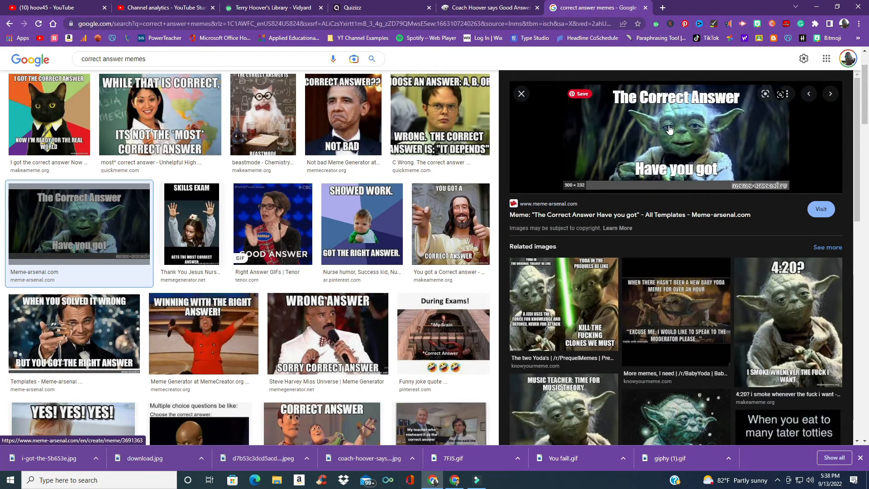
{"action": "right_click", "coordinate": [670, 129]}
{"action": "left_click", "coordinate": [700, 231]}
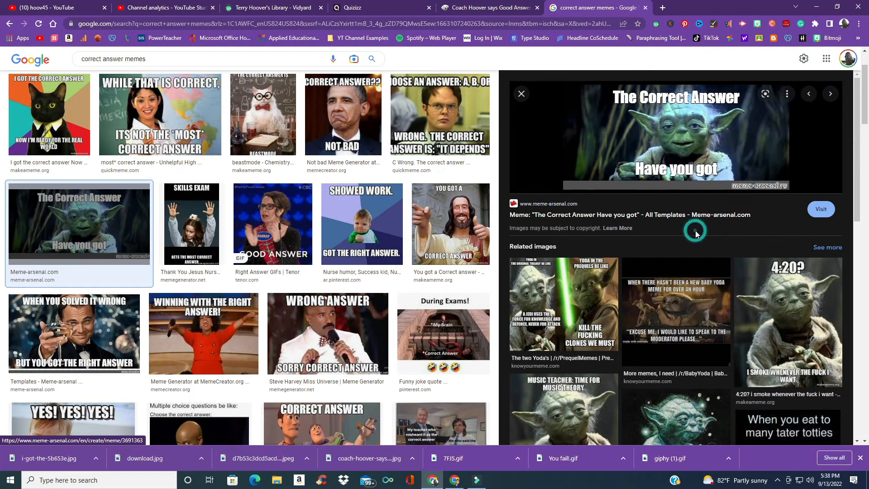
{"action": "left_click", "coordinate": [271, 202]}
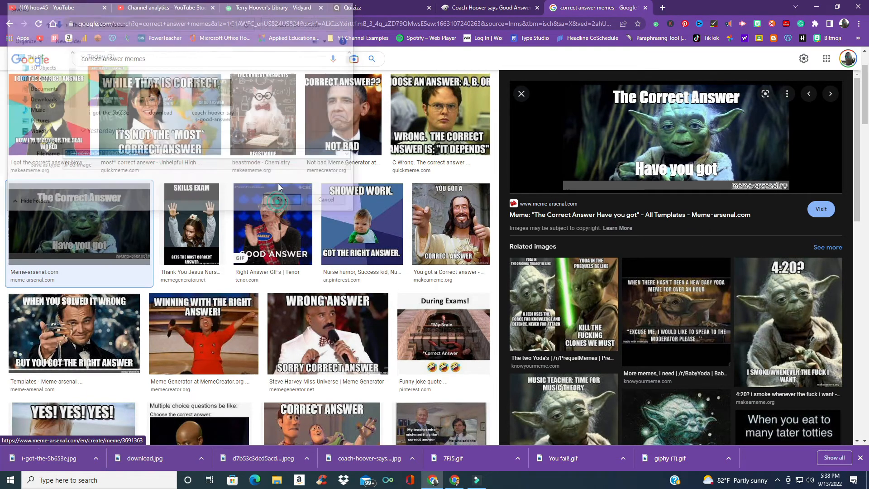
Step: Upload the saved Yoda image as a new correct meme in the set
{"action": "key", "text": "ctrl+4"}
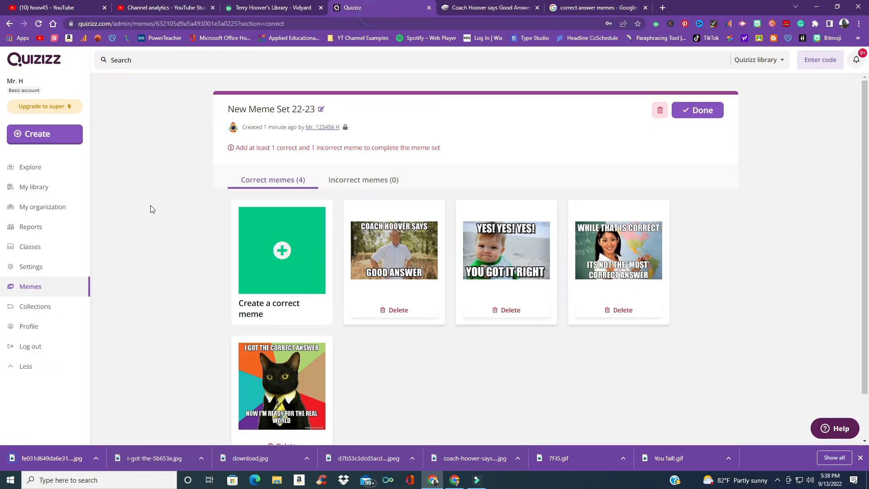
{"action": "left_click", "coordinate": [274, 251]}
{"action": "left_click_drag", "start_coordinate": [54, 459], "coordinate": [462, 241]}
{"action": "left_click", "coordinate": [522, 386]}
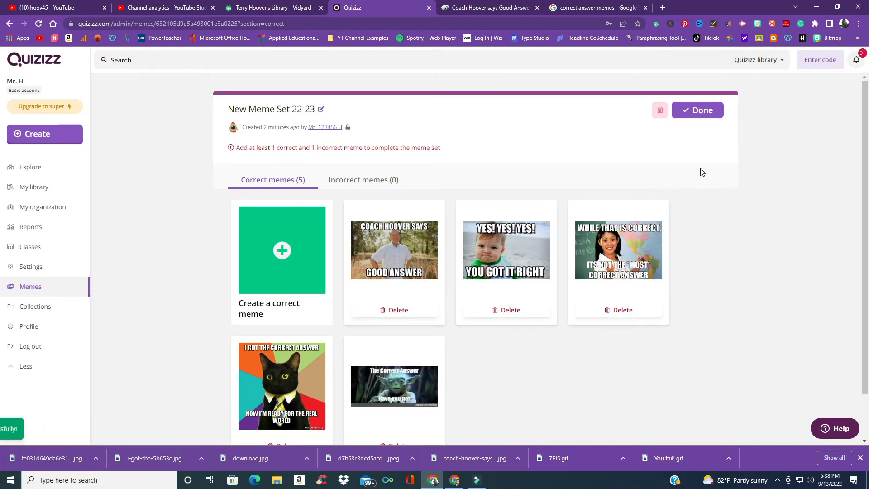
Step: Close and reopen the meme set, then start adding an incorrect meme
{"action": "left_click", "coordinate": [709, 110]}
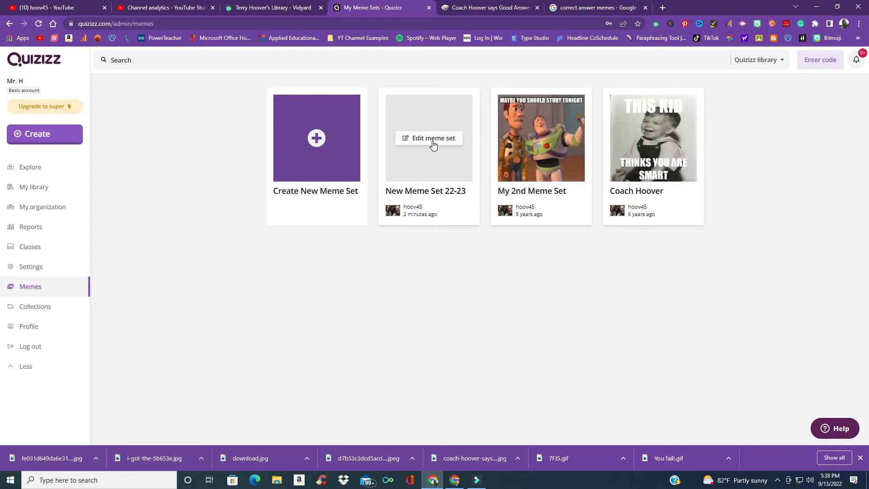
{"action": "left_click", "coordinate": [432, 142]}
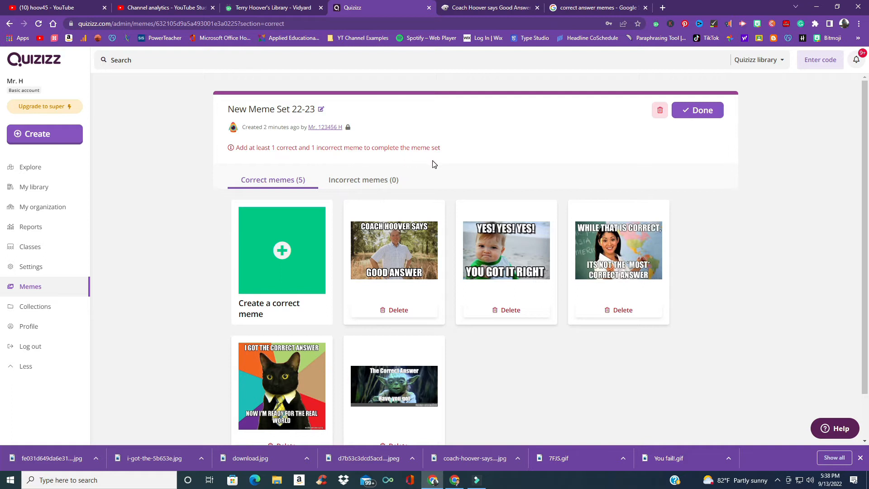
{"action": "left_click", "coordinate": [350, 181]}
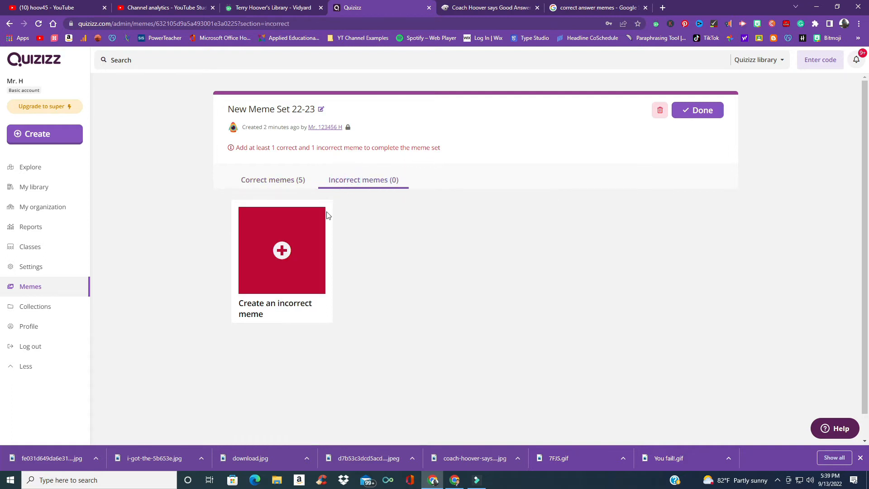
{"action": "left_click", "coordinate": [281, 251]}
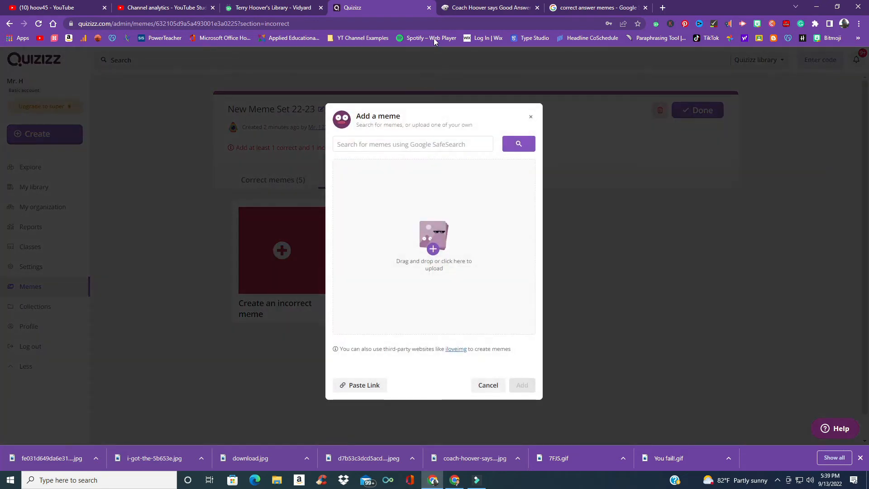
Step: Change the image search to wrong answer memes
{"action": "left_click", "coordinate": [589, 7]}
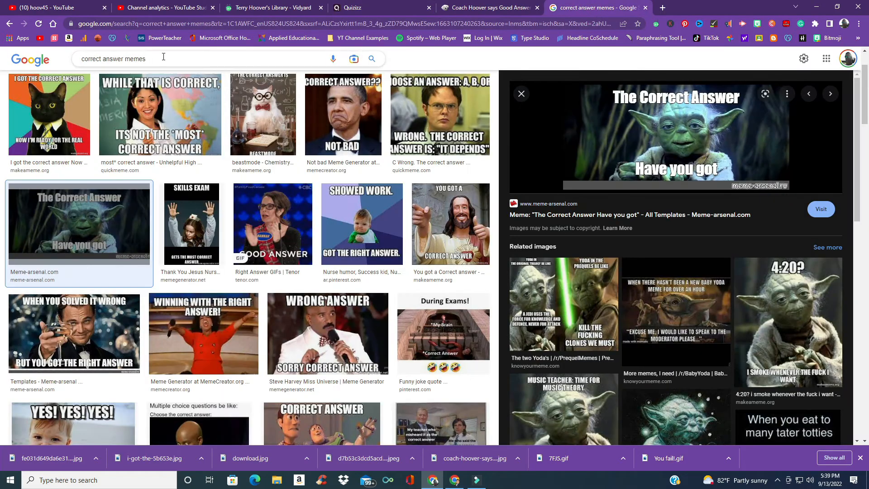
{"action": "left_click", "coordinate": [104, 59]}
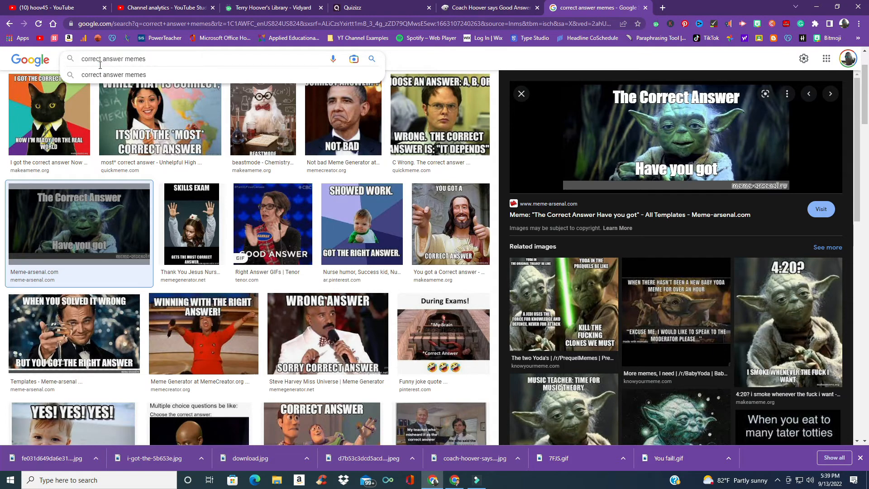
{"action": "key", "text": "BackSpace"}
{"action": "key", "text": "BackSpace"}
{"action": "key", "text": "BackSpace"}
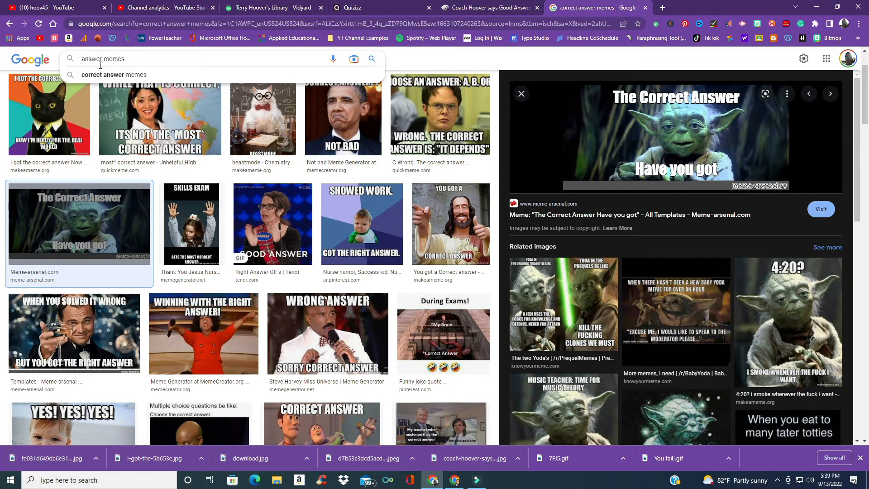
{"action": "type", "text": "wro"}
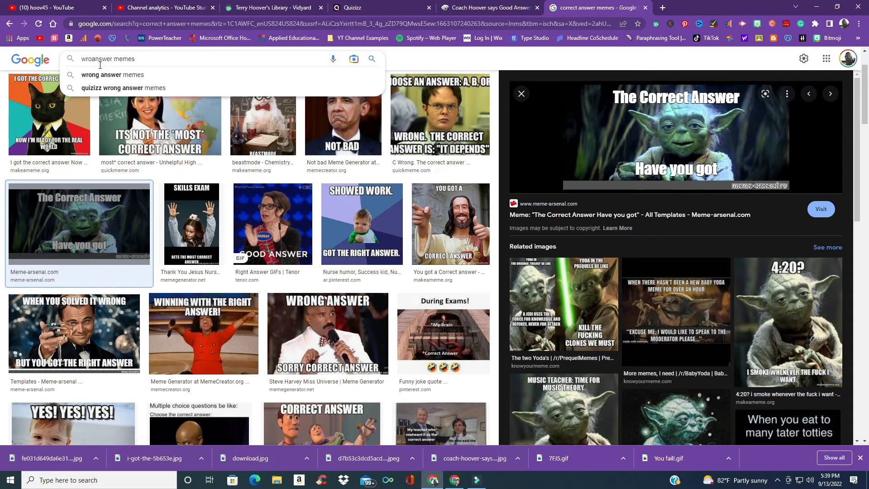
{"action": "type", "text": "ng"}
{"action": "key", "text": "Return"}
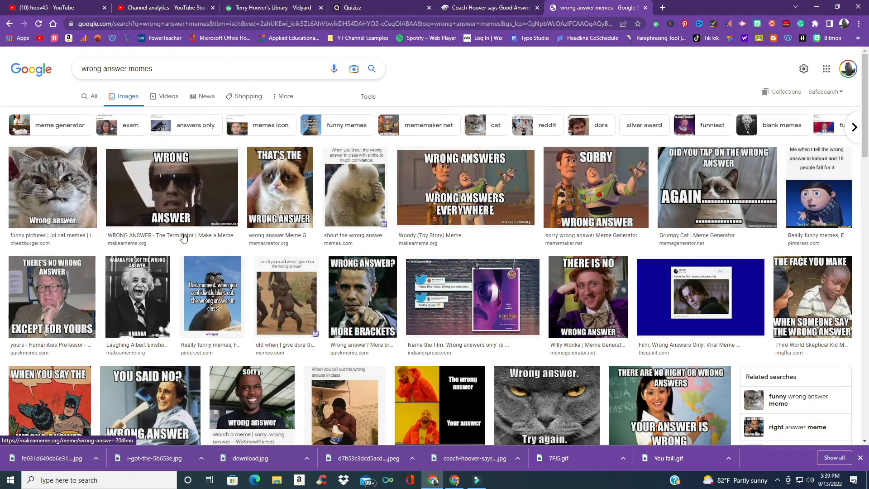
Step: Save the Terminator "Wrong Answer" meme image from the results
{"action": "left_click", "coordinate": [201, 187]}
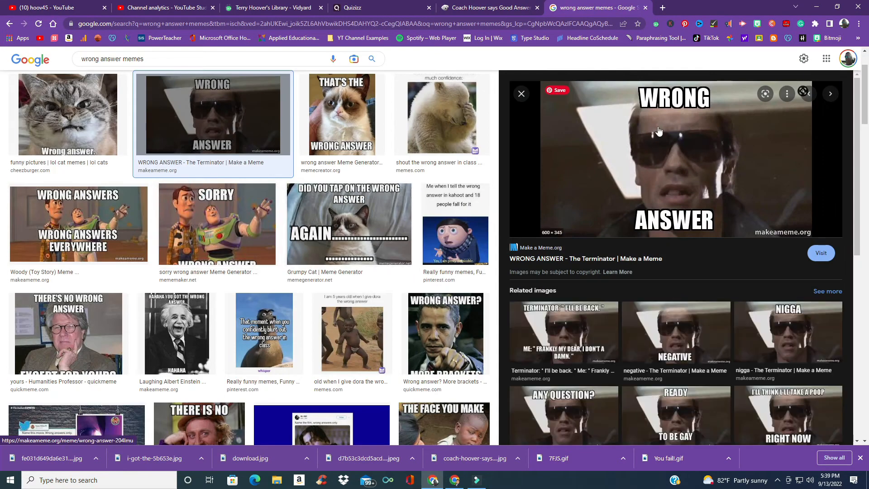
{"action": "right_click", "coordinate": [660, 131]}
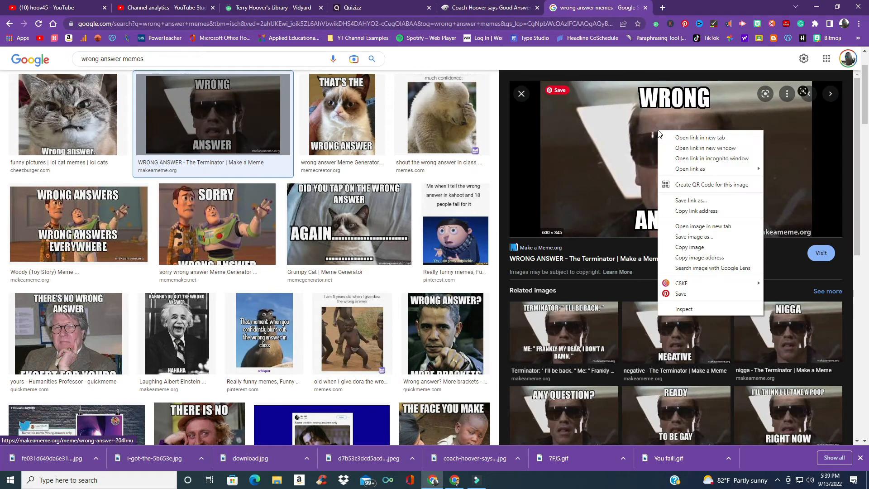
{"action": "left_click", "coordinate": [689, 237]}
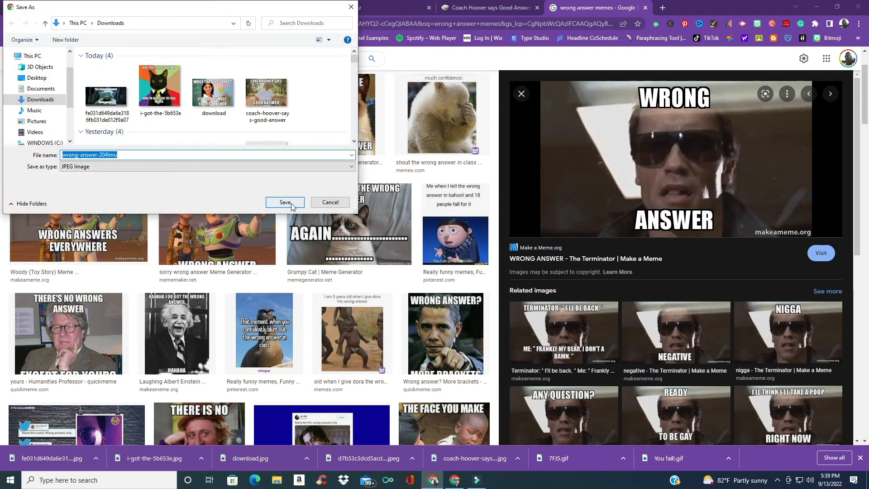
{"action": "left_click", "coordinate": [285, 202]}
Step: Upload the saved Terminator image as an incorrect meme and open the dialog for another one
{"action": "left_click", "coordinate": [397, 4]}
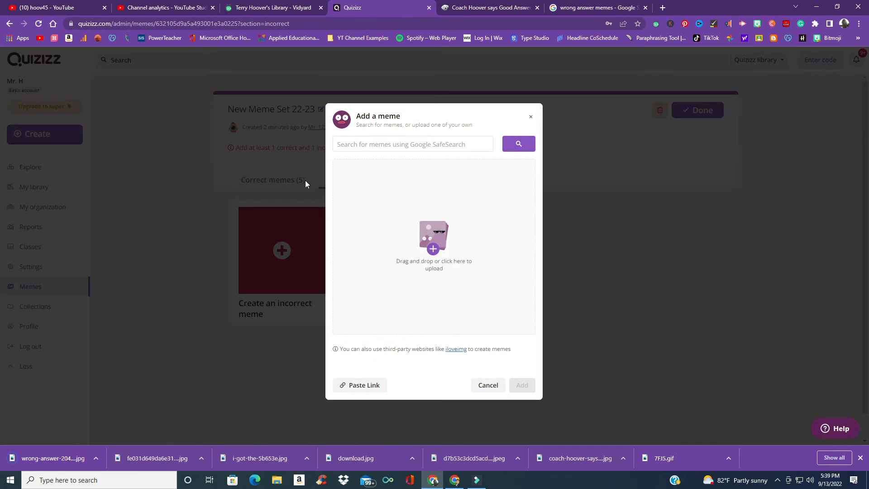
{"action": "left_click_drag", "start_coordinate": [75, 449], "coordinate": [432, 265]}
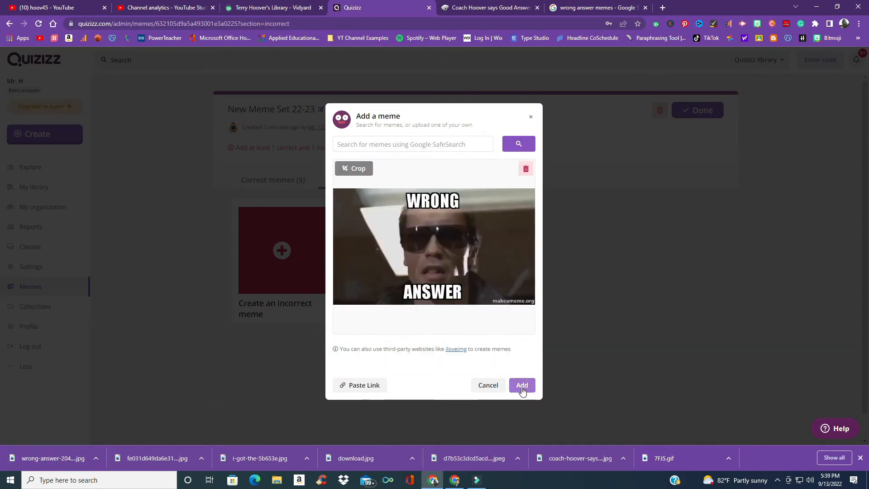
{"action": "left_click", "coordinate": [522, 386]}
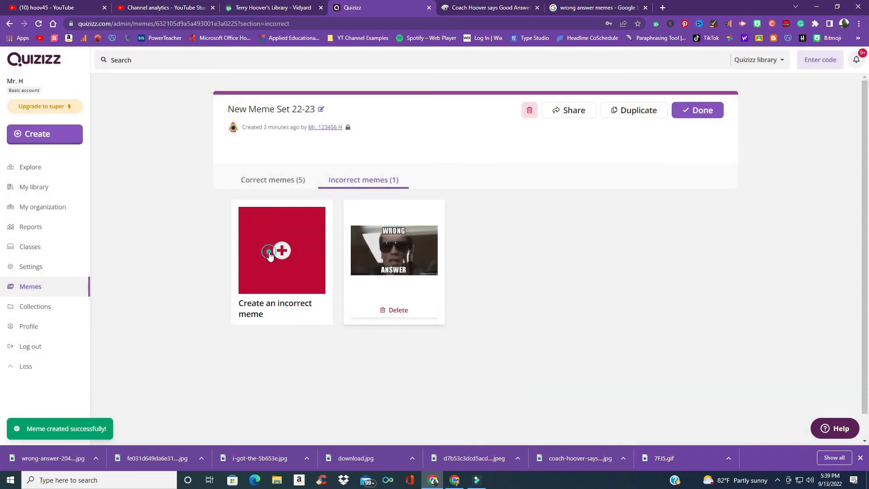
{"action": "left_click", "coordinate": [282, 251]}
Step: Save the Willy Wonka "There is no wrong answer" meme image from the results
{"action": "left_click", "coordinate": [585, 7]}
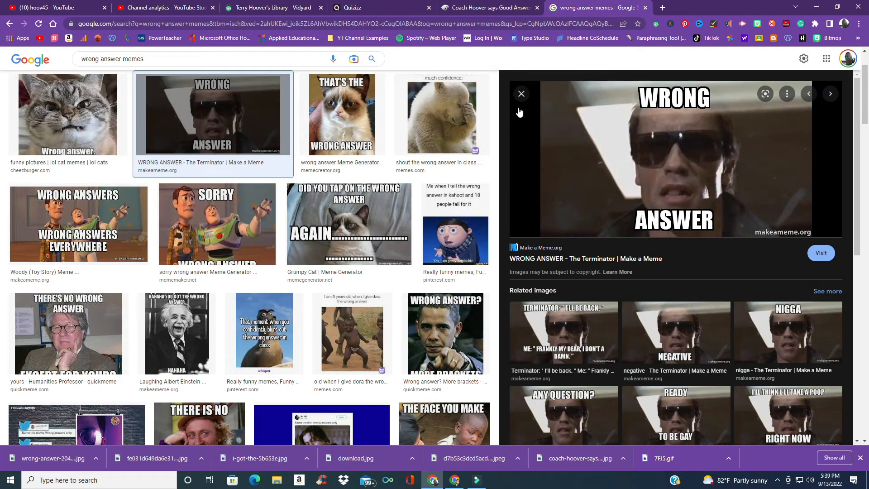
{"action": "left_click", "coordinate": [522, 93]}
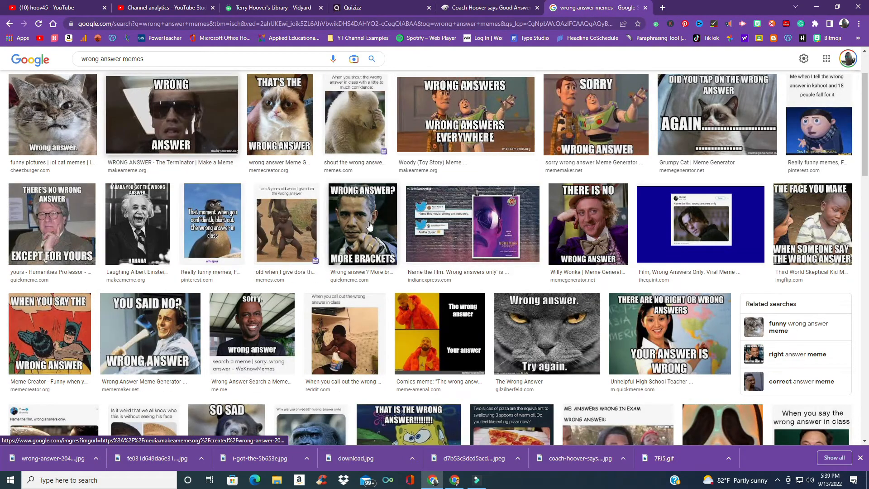
{"action": "right_click", "coordinate": [599, 218]}
{"action": "left_click", "coordinate": [599, 219]}
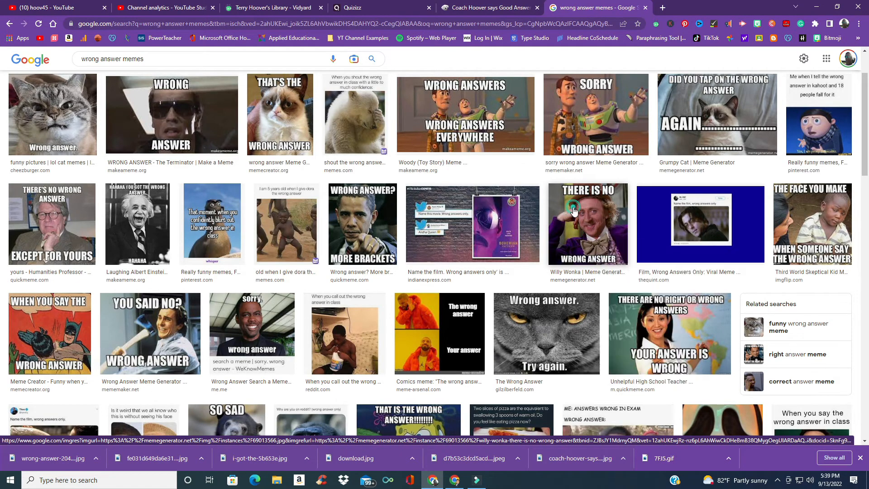
{"action": "left_click", "coordinate": [600, 218]}
{"action": "right_click", "coordinate": [651, 216]}
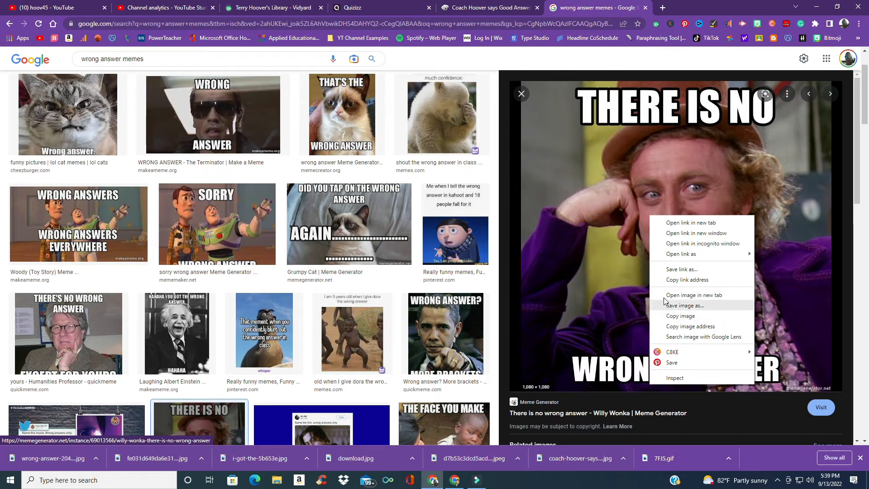
{"action": "left_click", "coordinate": [688, 307]}
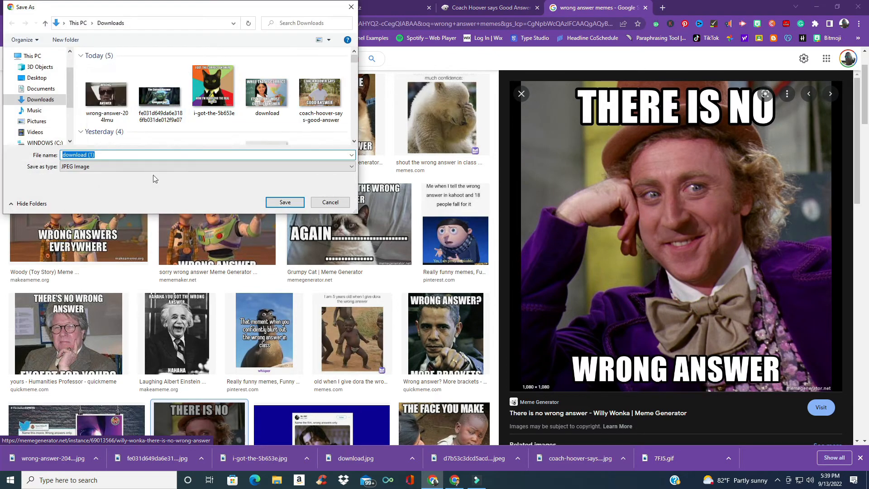
{"action": "left_click", "coordinate": [285, 203]}
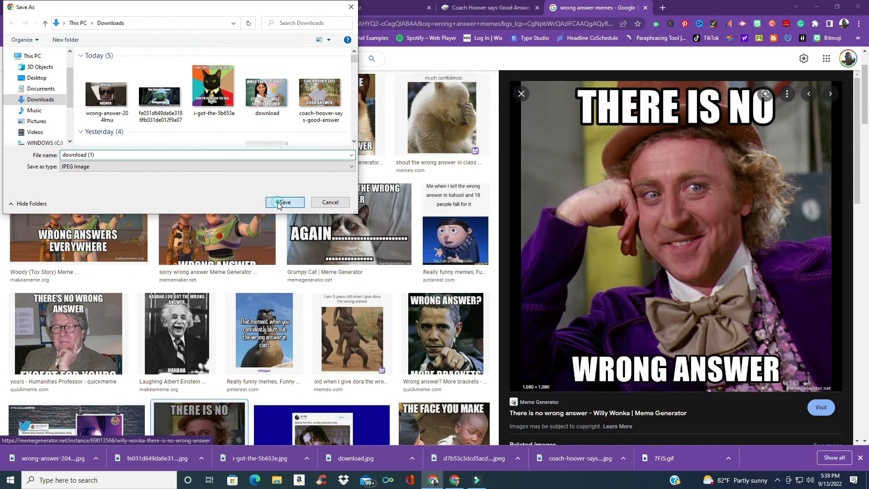
Step: Upload the saved Willy Wonka image as an incorrect meme in the set
{"action": "left_click", "coordinate": [383, 7]}
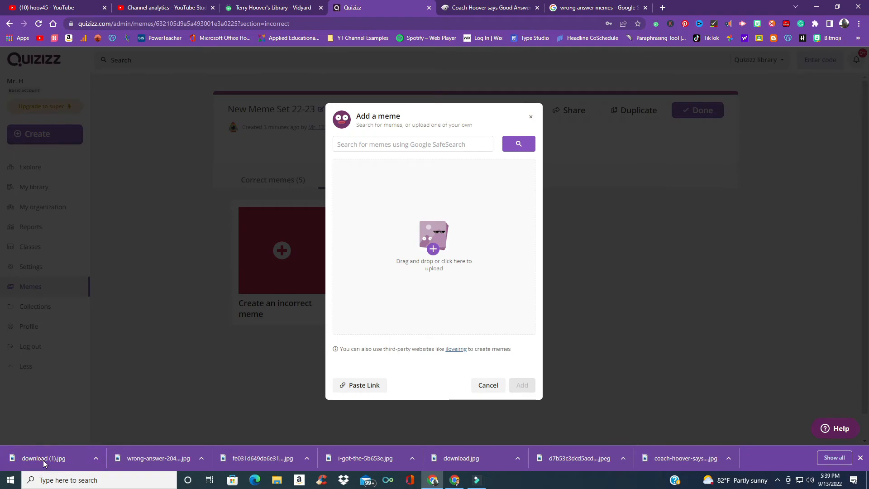
{"action": "left_click_drag", "start_coordinate": [43, 462], "coordinate": [454, 273]}
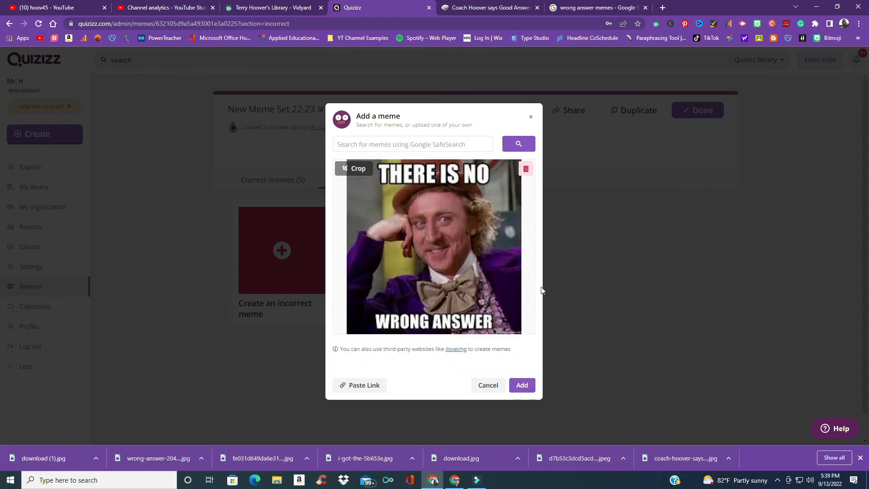
{"action": "left_click", "coordinate": [522, 385]}
Step: Save the Grumpy Cat "That's the wrong answer" meme image from the search results
{"action": "left_click", "coordinate": [584, 7]}
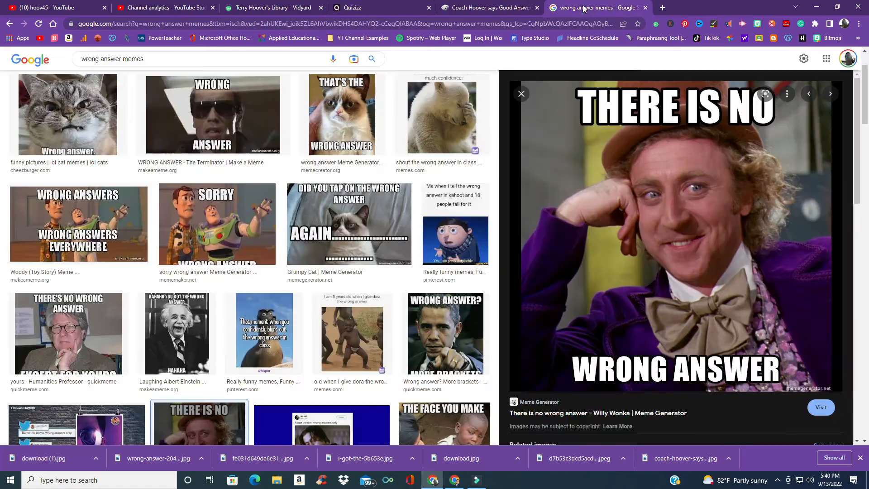
{"action": "left_click", "coordinate": [522, 94]}
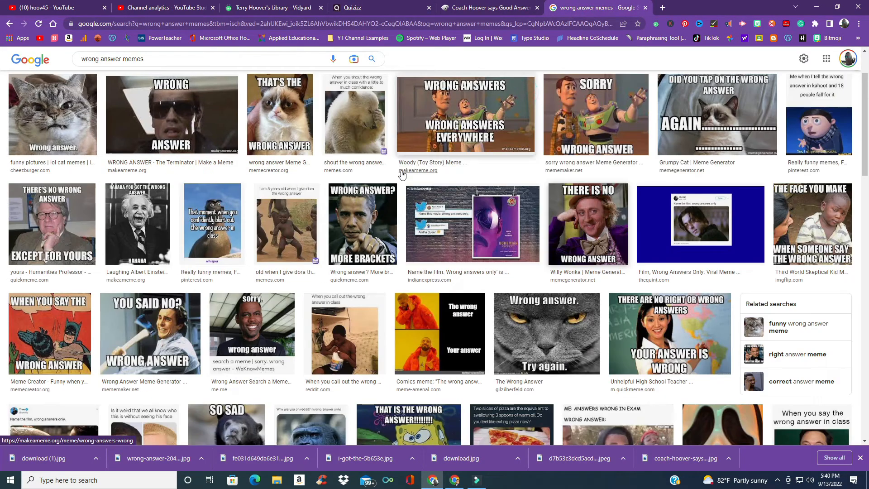
{"action": "left_click", "coordinate": [301, 141]}
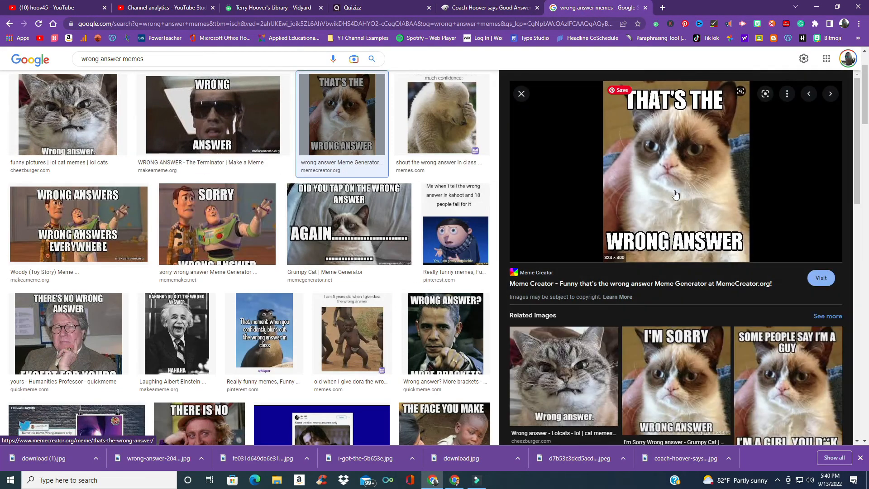
{"action": "right_click", "coordinate": [663, 178]}
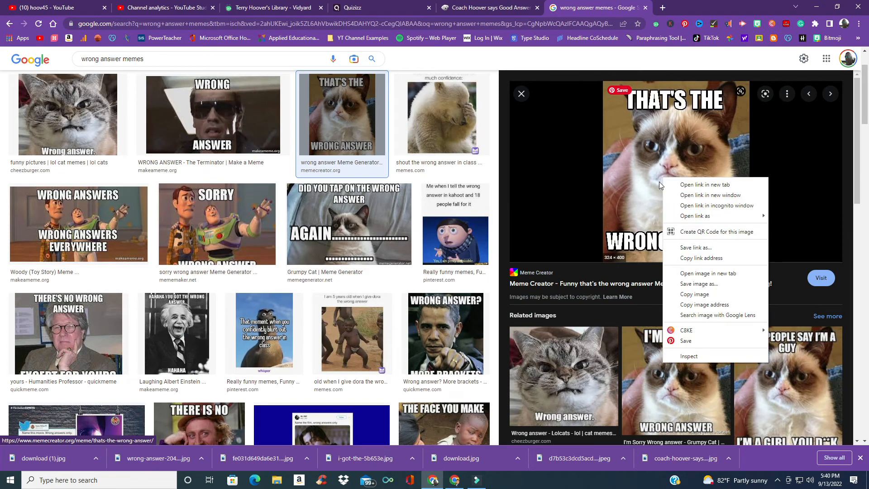
{"action": "left_click", "coordinate": [700, 285]}
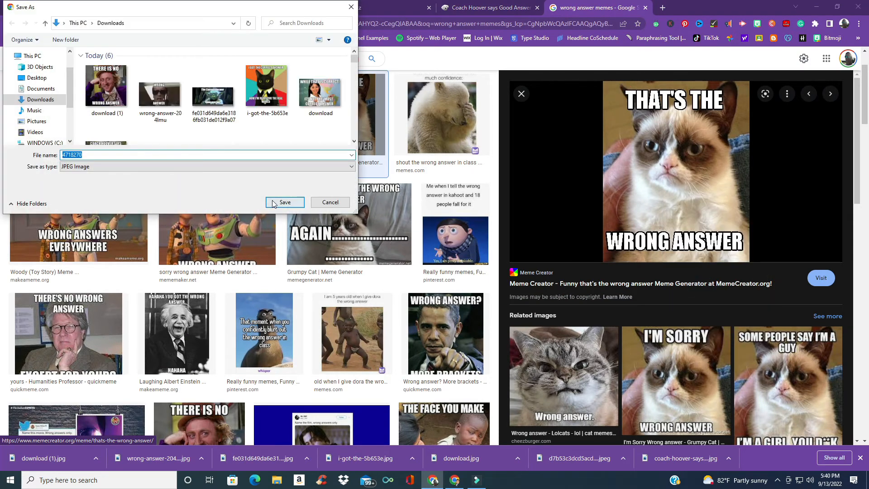
{"action": "left_click", "coordinate": [274, 204]}
Step: Create another incorrect meme by uploading the saved Grumpy Cat image 4718270.jpg
{"action": "left_click", "coordinate": [353, 7]}
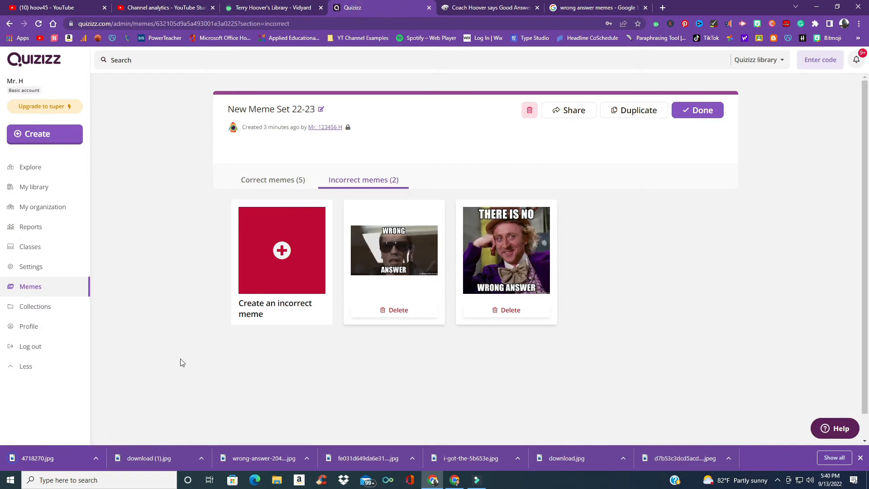
{"action": "left_click_drag", "start_coordinate": [52, 459], "coordinate": [282, 251]}
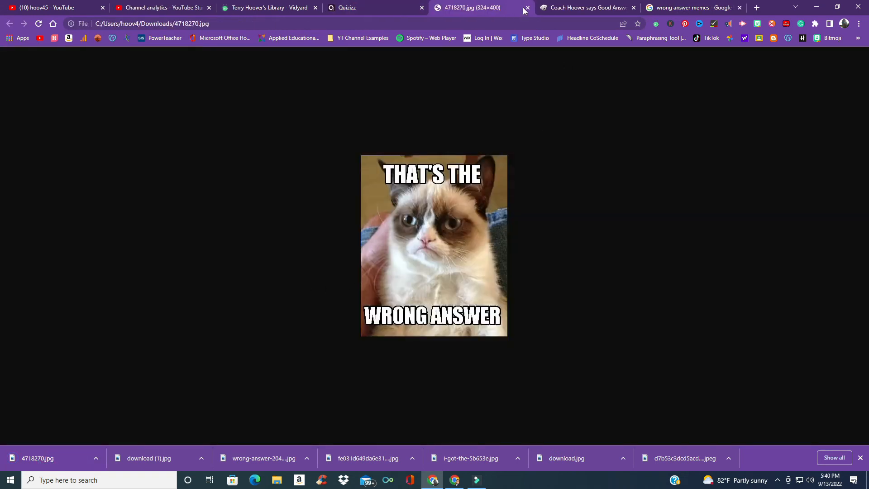
{"action": "left_click", "coordinate": [526, 8]}
{"action": "left_click", "coordinate": [265, 244]}
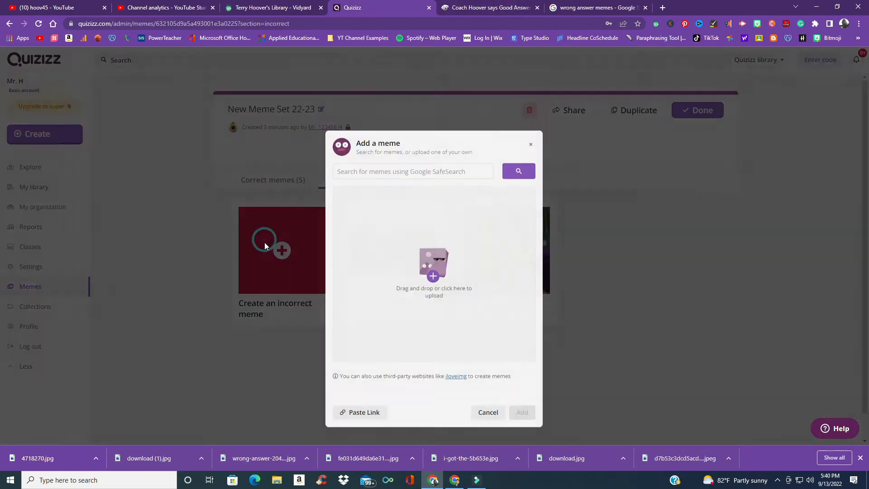
{"action": "left_click_drag", "start_coordinate": [292, 345], "coordinate": [481, 246]}
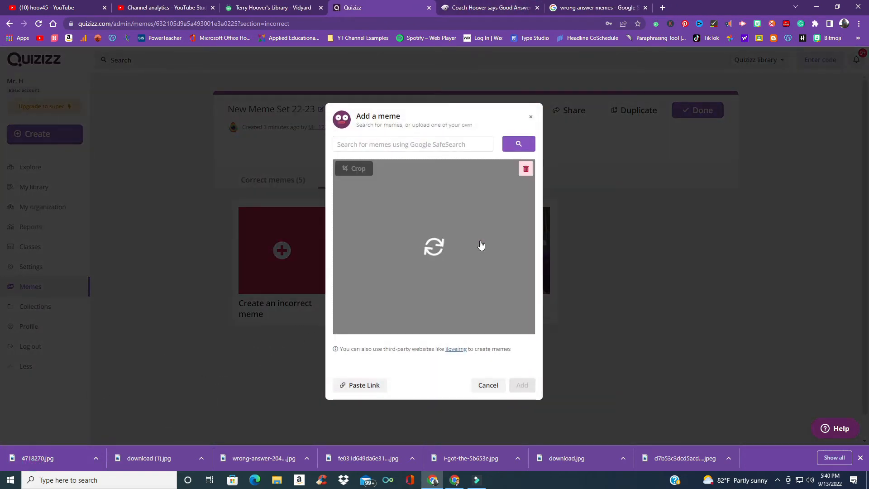
{"action": "left_click", "coordinate": [522, 385]}
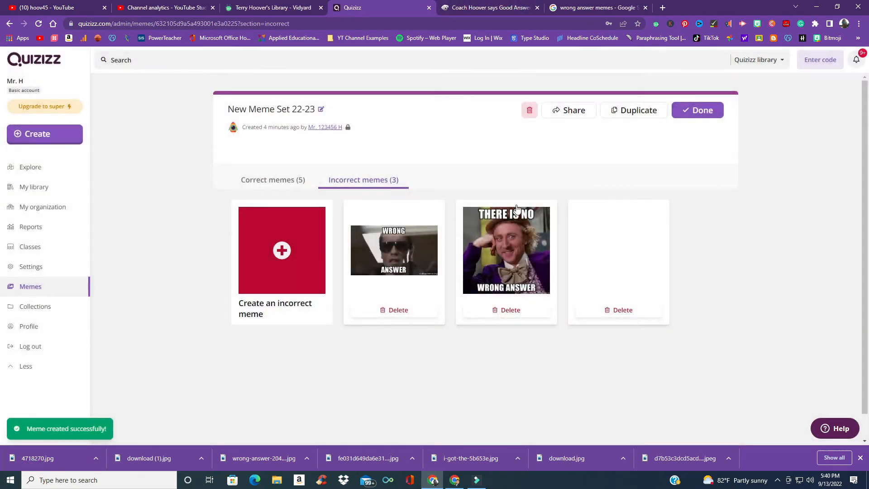
Step: Save the Toy Story "Wrong answers everywhere" meme image from the search results
{"action": "left_click", "coordinate": [599, 8]}
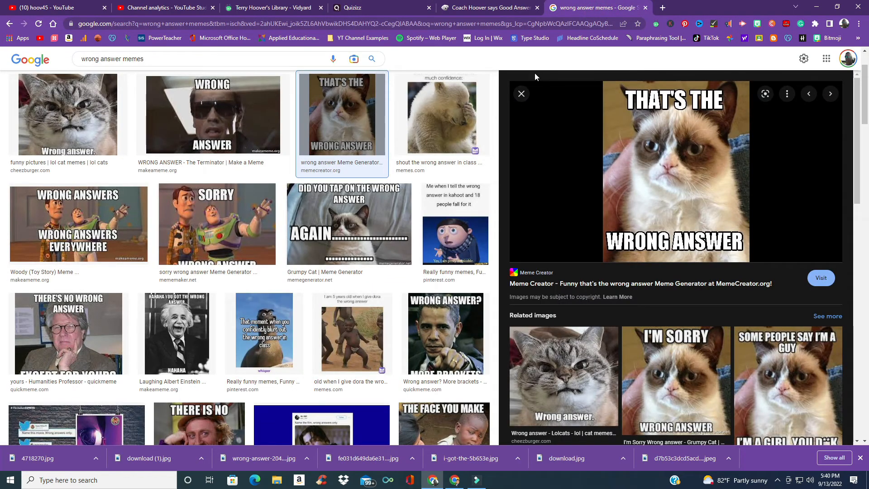
{"action": "left_click", "coordinate": [521, 93]}
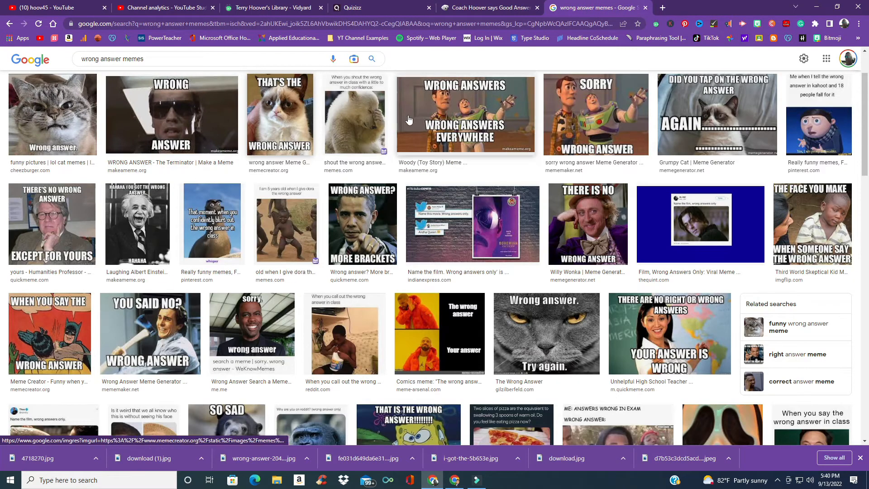
{"action": "left_click", "coordinate": [511, 119]}
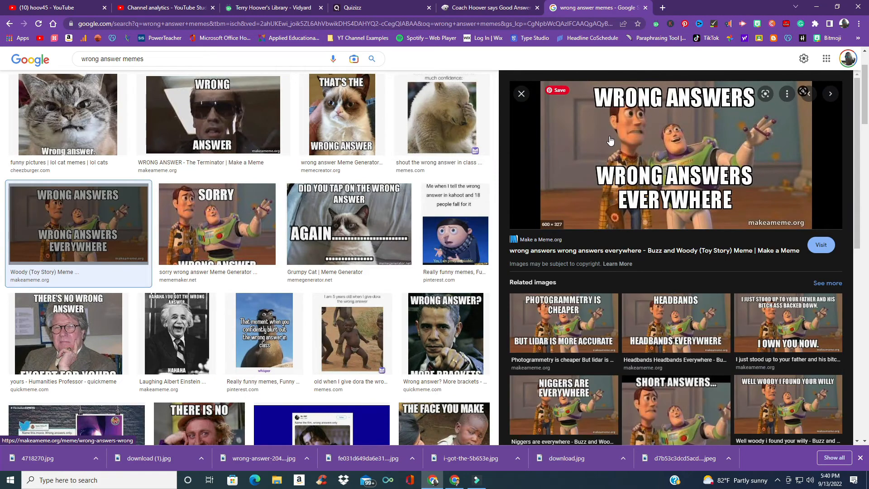
{"action": "right_click", "coordinate": [610, 141]}
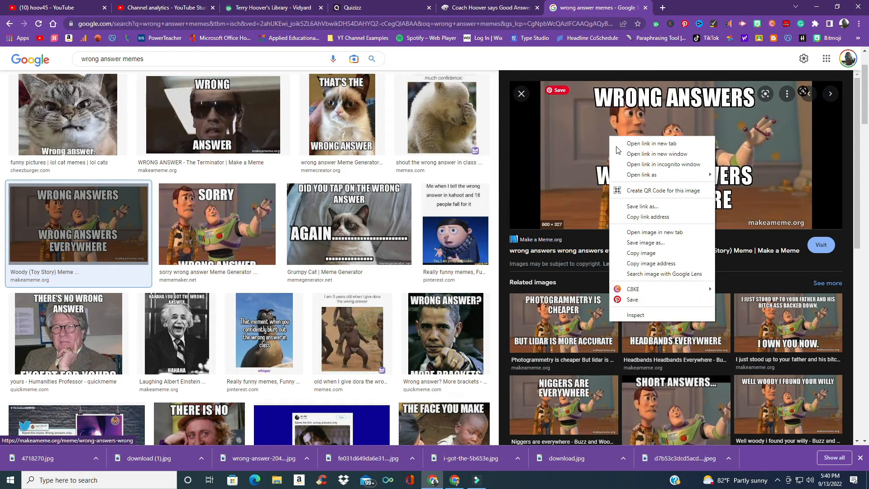
{"action": "left_click", "coordinate": [646, 243]}
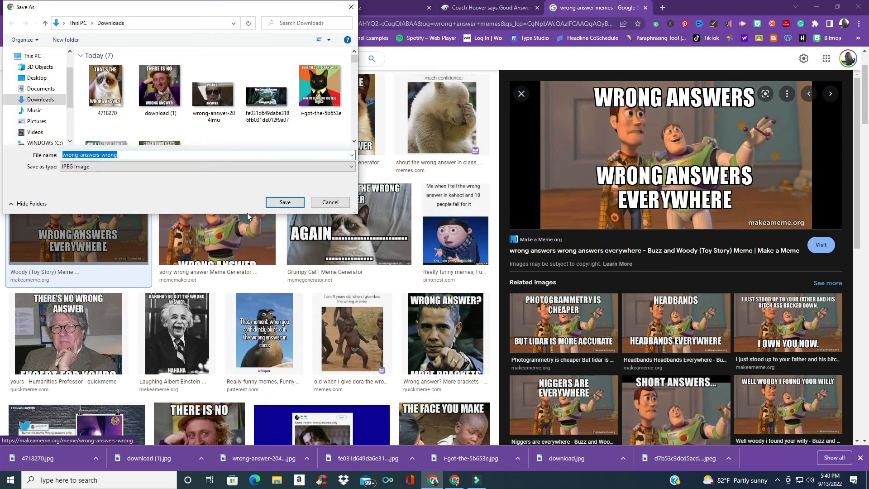
{"action": "left_click", "coordinate": [286, 204]}
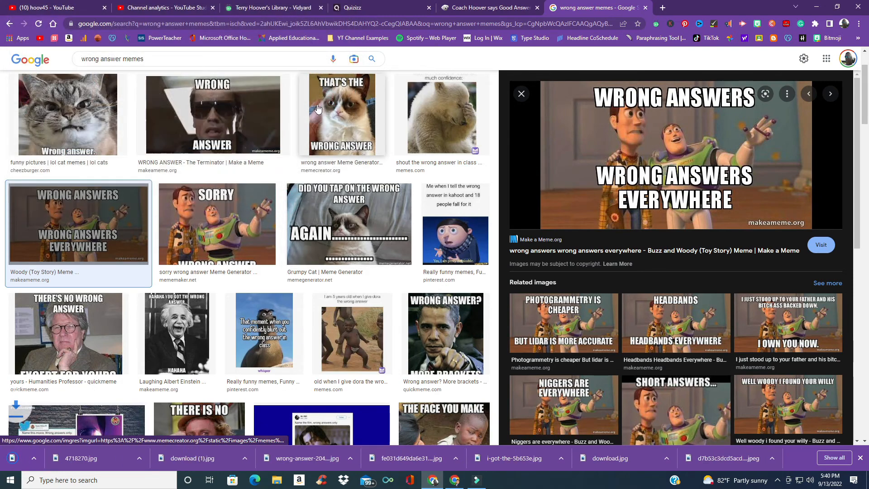
Step: Create another incorrect meme by uploading the saved Toy Story image
{"action": "left_click", "coordinate": [365, 10]}
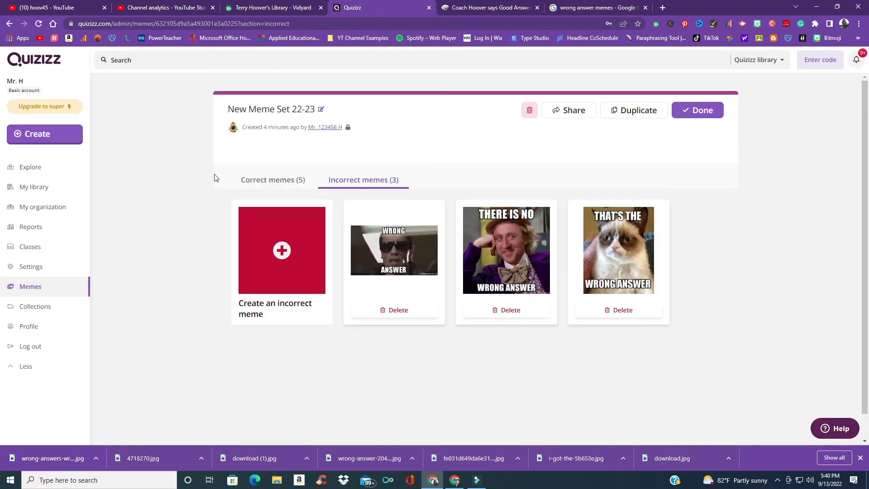
{"action": "left_click", "coordinate": [279, 263]}
{"action": "left_click_drag", "start_coordinate": [53, 460], "coordinate": [384, 290]}
{"action": "left_click", "coordinate": [522, 385]}
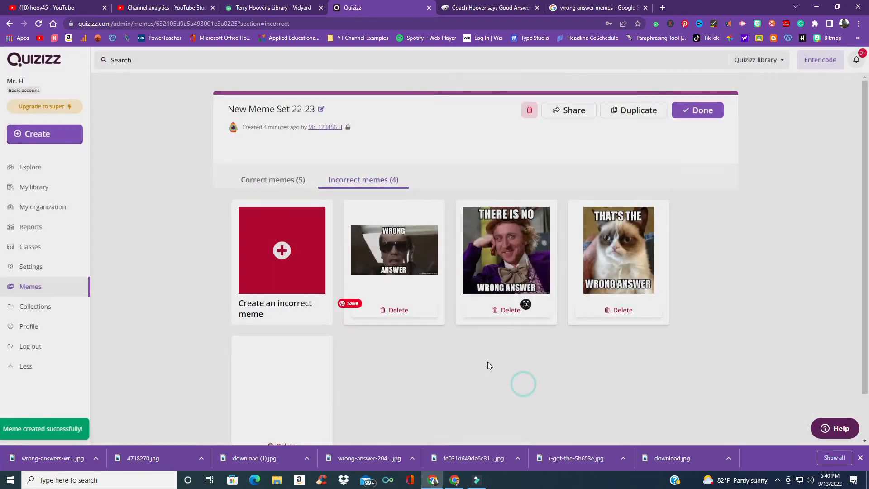
Step: Save the cat "Wrong answer." meme image from the search results
{"action": "left_click", "coordinate": [590, 10]}
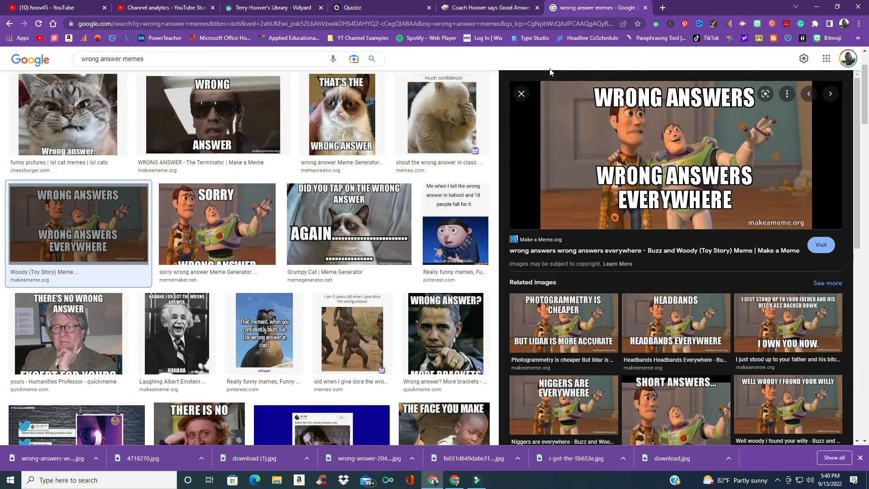
{"action": "left_click", "coordinate": [525, 92]}
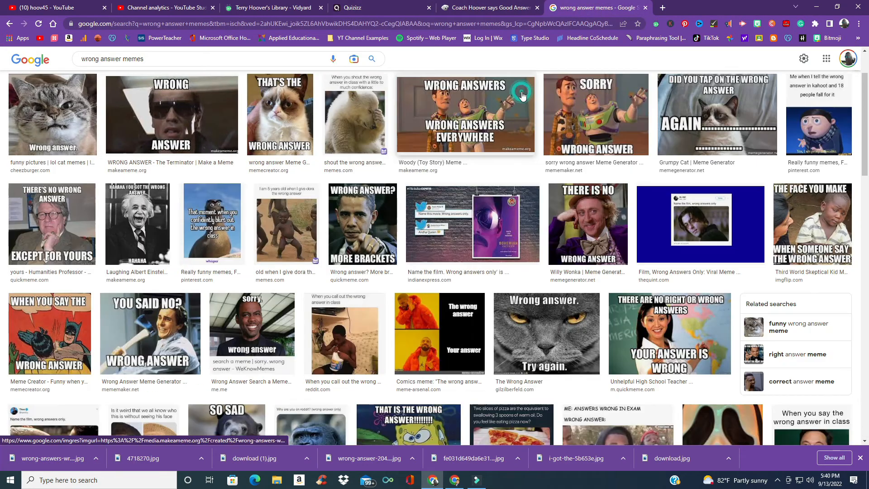
{"action": "left_click", "coordinate": [48, 117]}
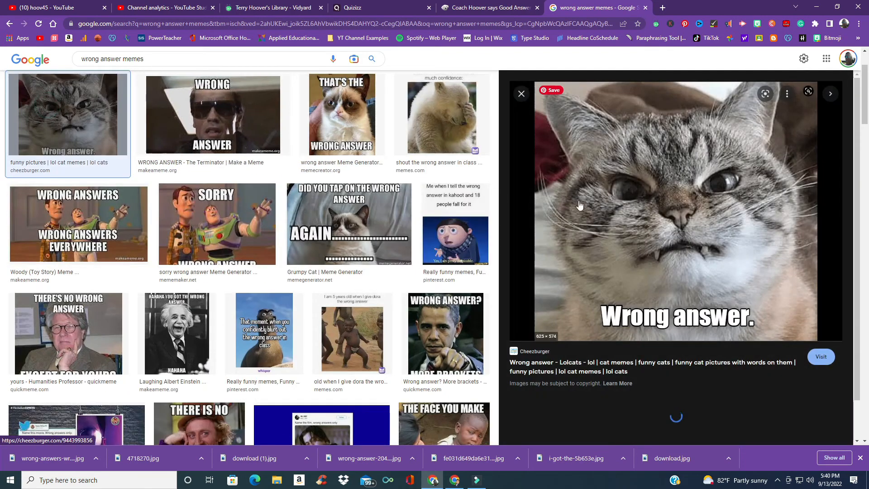
{"action": "right_click", "coordinate": [637, 207]}
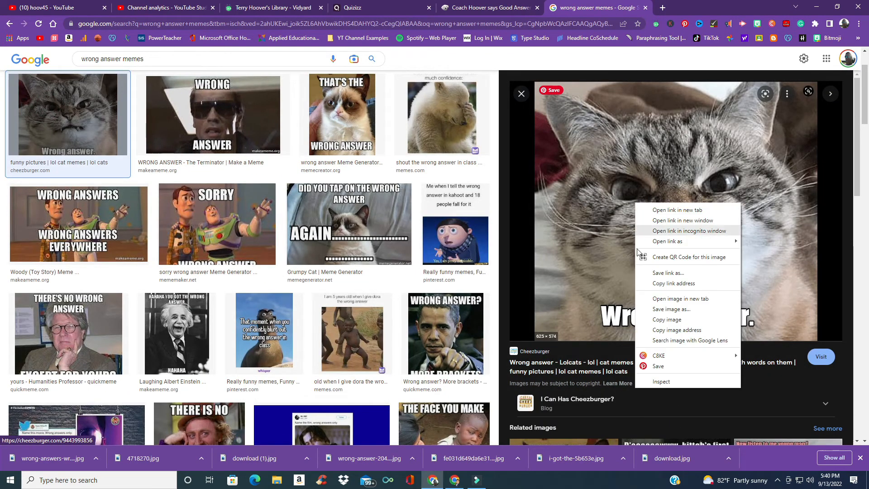
{"action": "left_click", "coordinate": [653, 311]}
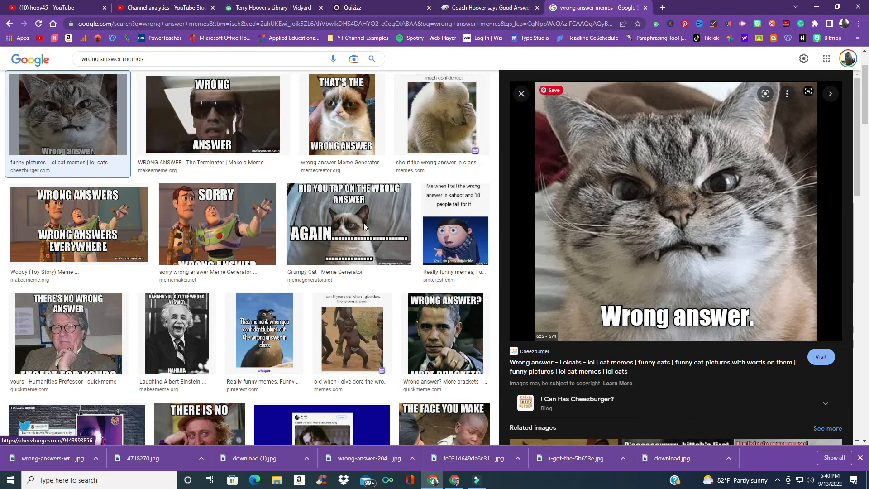
{"action": "left_click", "coordinate": [285, 203]}
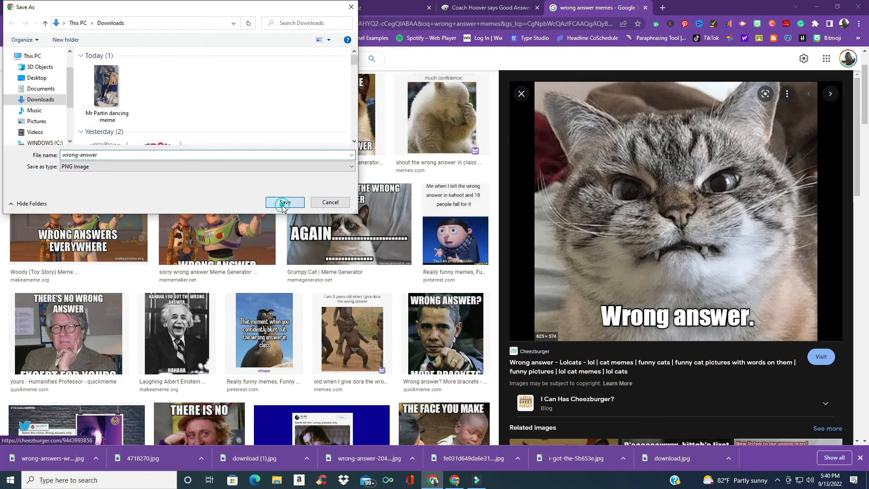
Step: Upload the saved cat image as the fifth incorrect meme and finish the meme set
{"action": "left_click", "coordinate": [370, 13]}
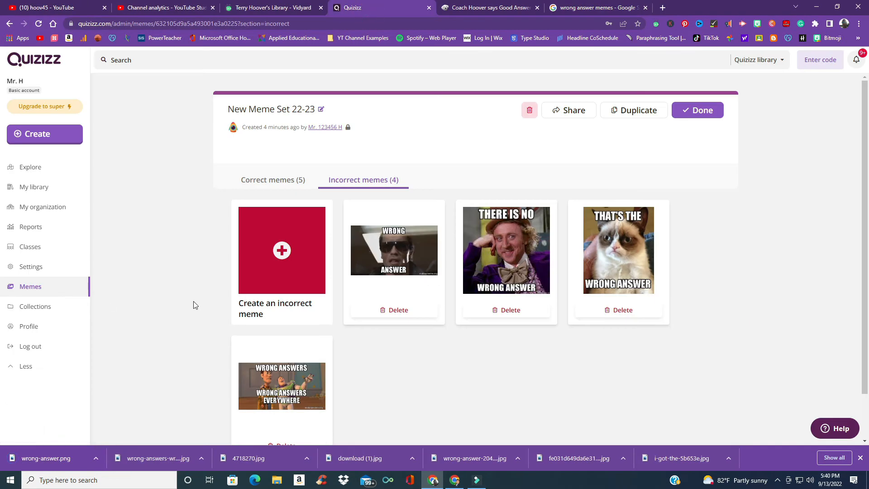
{"action": "left_click", "coordinate": [246, 270]}
{"action": "left_click_drag", "start_coordinate": [46, 466], "coordinate": [394, 308]}
{"action": "left_click", "coordinate": [523, 385]}
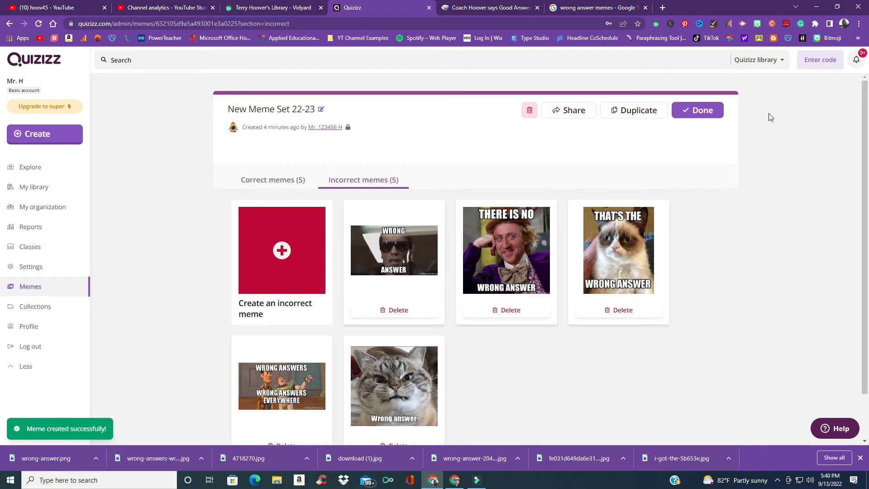
{"action": "left_click", "coordinate": [708, 110]}
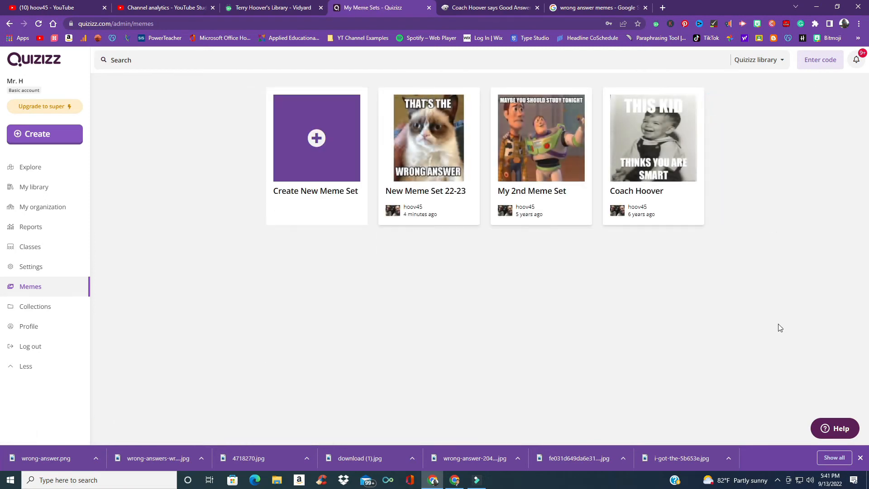
Step: Open the Colleges quiz from the Tech Club Fun Quizzes collection in the library
{"action": "mouse_move", "coordinate": [461, 162]}
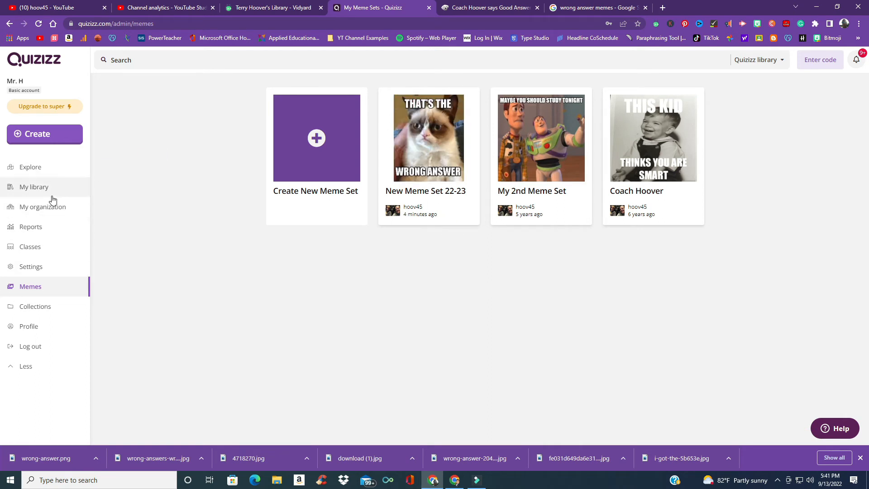
{"action": "left_click", "coordinate": [36, 185]}
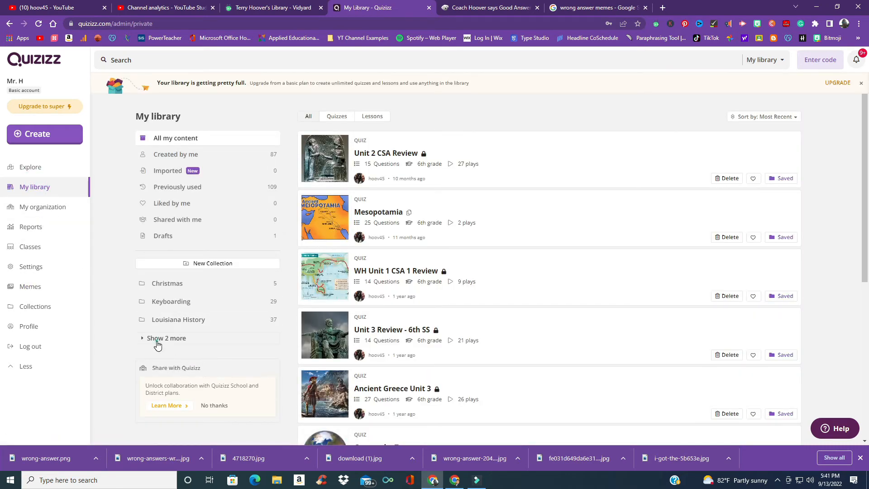
{"action": "left_click", "coordinate": [158, 342]}
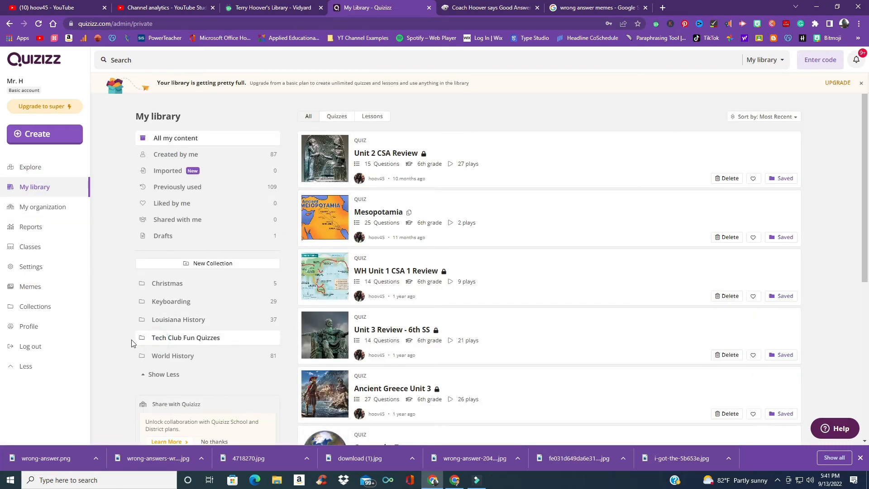
{"action": "left_click", "coordinate": [180, 342]}
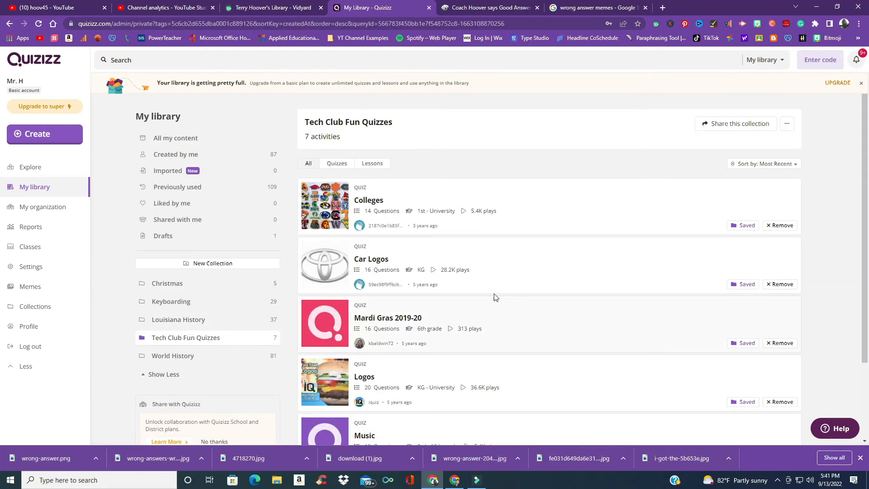
{"action": "left_click", "coordinate": [485, 195]}
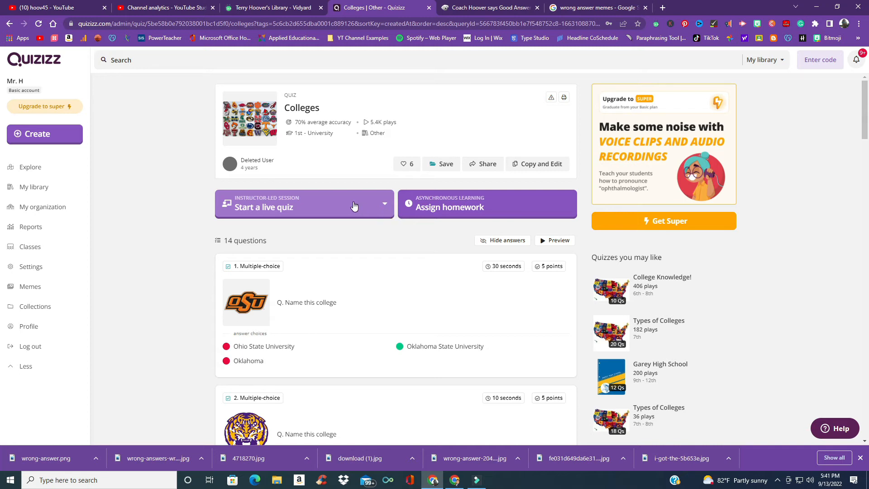
Step: Start a Classic live quiz session for the Colleges quiz
{"action": "scroll", "coordinate": [351, 205], "scroll_direction": "down", "scroll_amount": 3}
{"action": "scroll", "coordinate": [345, 203], "scroll_direction": "up", "scroll_amount": 3}
{"action": "left_click", "coordinate": [347, 205]}
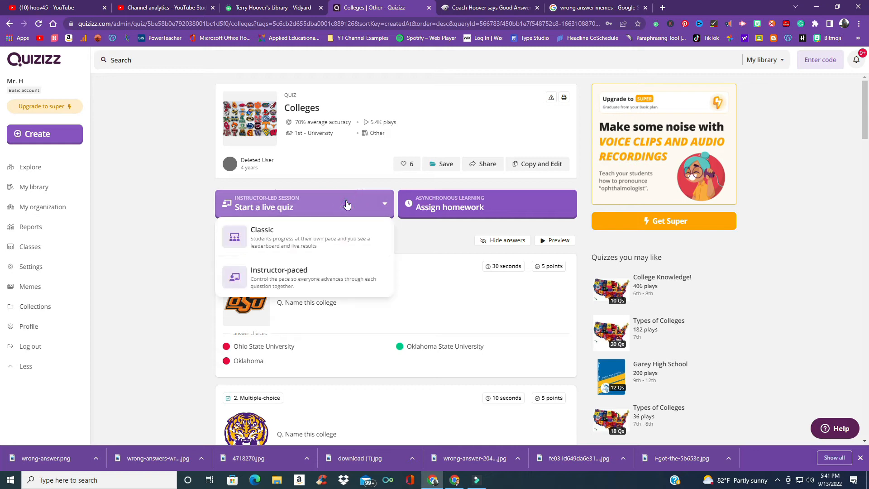
{"action": "left_click", "coordinate": [329, 225]}
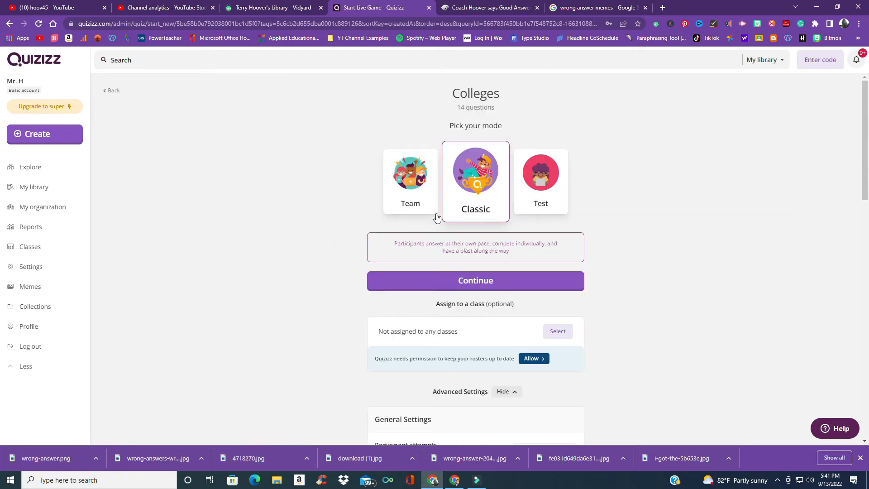
Step: Choose the New Meme Set 22-23 memes in the live quiz settings and continue to the lobby
{"action": "scroll", "coordinate": [569, 253], "scroll_direction": "down", "scroll_amount": 4}
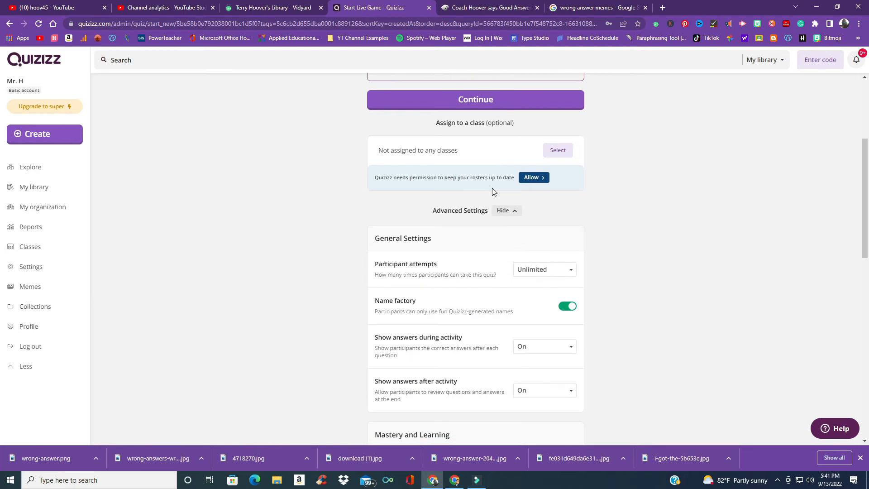
{"action": "scroll", "coordinate": [632, 337], "scroll_direction": "down", "scroll_amount": 4}
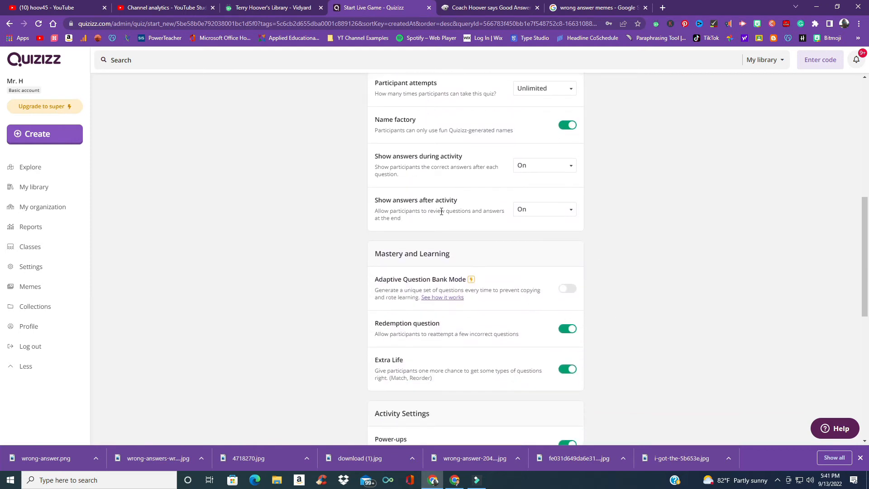
{"action": "scroll", "coordinate": [436, 209], "scroll_direction": "up", "scroll_amount": 3}
{"action": "scroll", "coordinate": [485, 260], "scroll_direction": "down", "scroll_amount": 1}
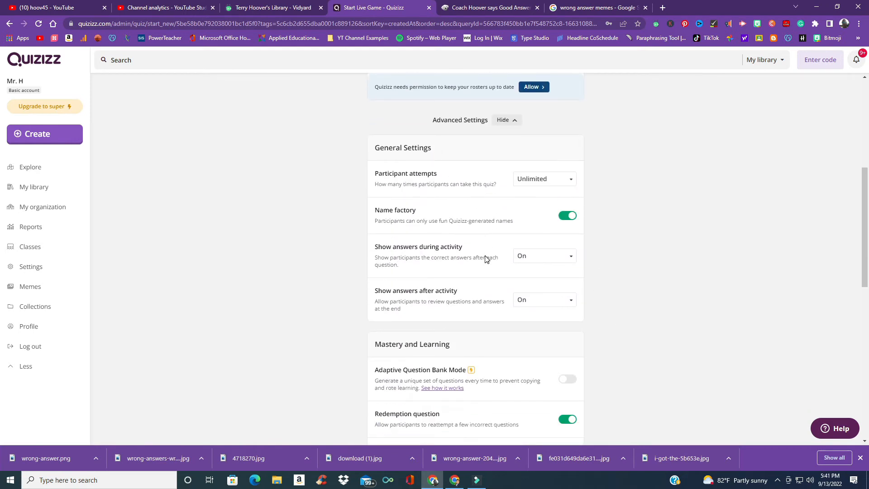
{"action": "left_click", "coordinate": [563, 219]}
{"action": "left_click", "coordinate": [564, 220]}
{"action": "scroll", "coordinate": [673, 307], "scroll_direction": "down", "scroll_amount": 4}
{"action": "scroll", "coordinate": [672, 302], "scroll_direction": "down", "scroll_amount": 4}
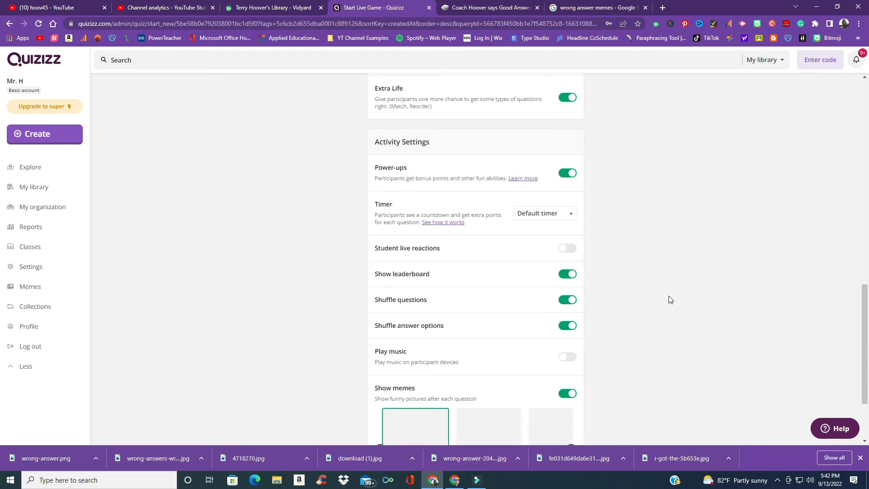
{"action": "scroll", "coordinate": [671, 301], "scroll_direction": "down", "scroll_amount": 2}
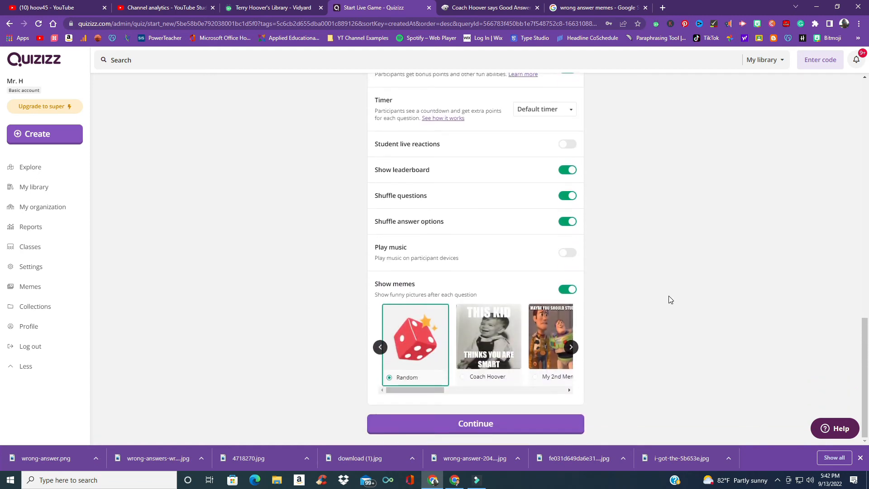
{"action": "left_click", "coordinate": [572, 348]}
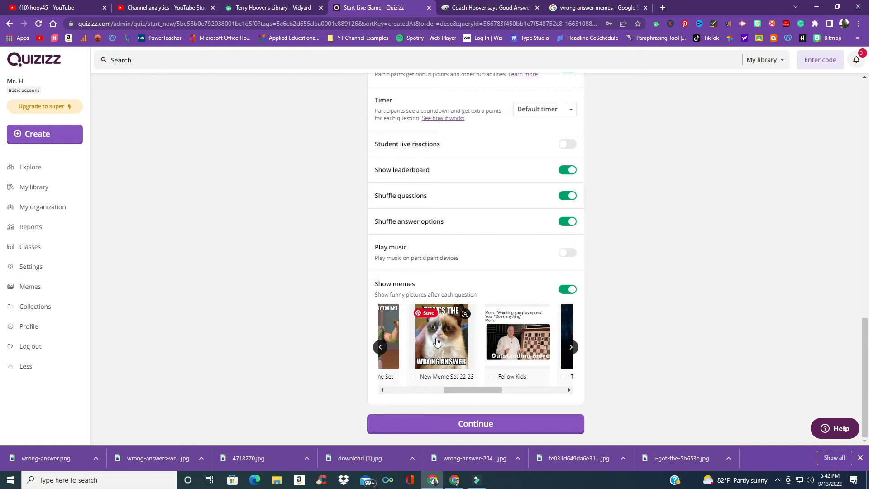
{"action": "left_click", "coordinate": [433, 331]}
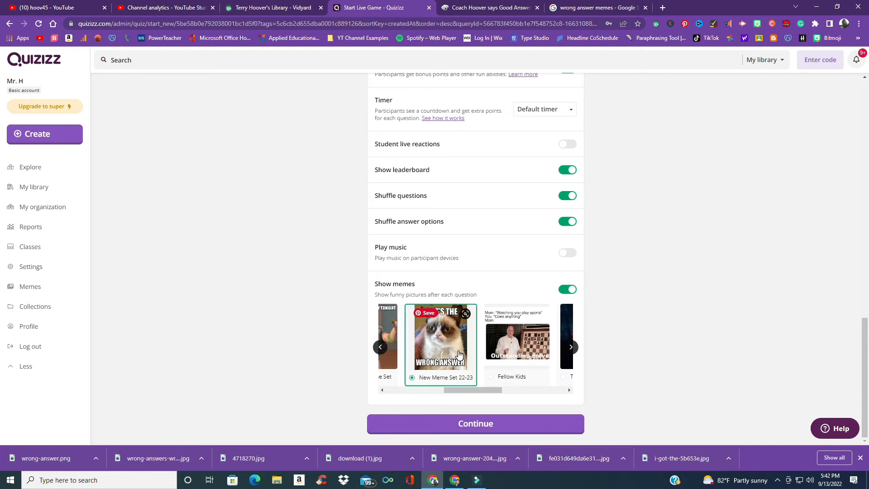
{"action": "left_click", "coordinate": [513, 425]}
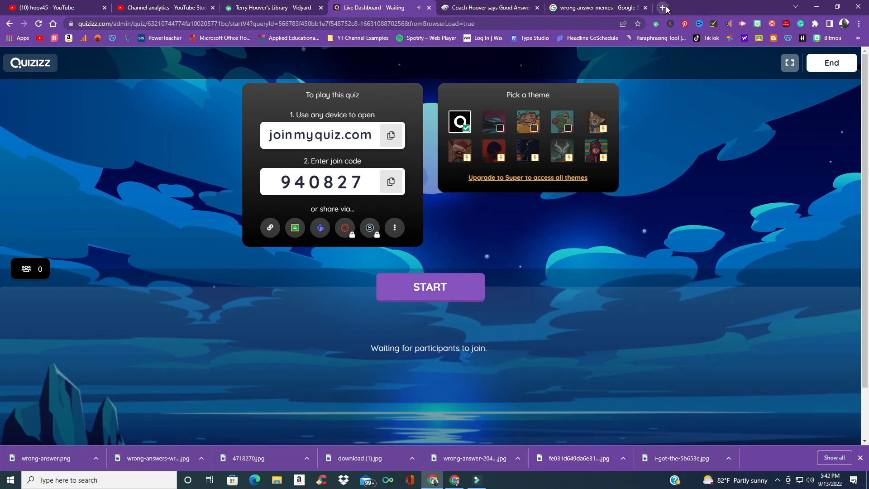
Step: Try starting the game, then open join.quizizz.com in a new browser tab
{"action": "left_click", "coordinate": [452, 285]}
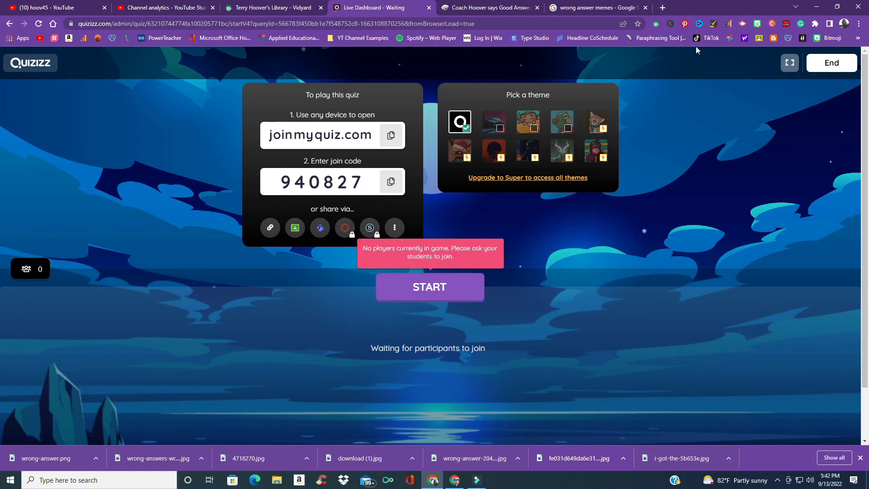
{"action": "left_click", "coordinate": [662, 8]}
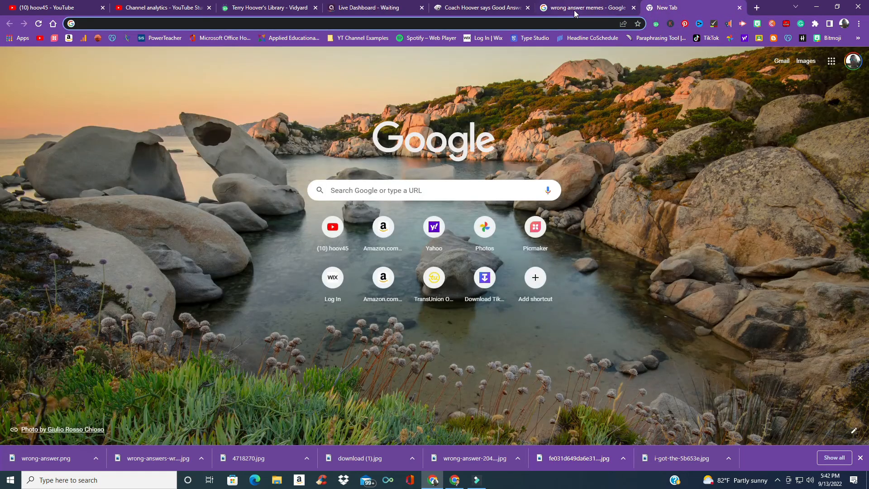
{"action": "type", "text": "j"}
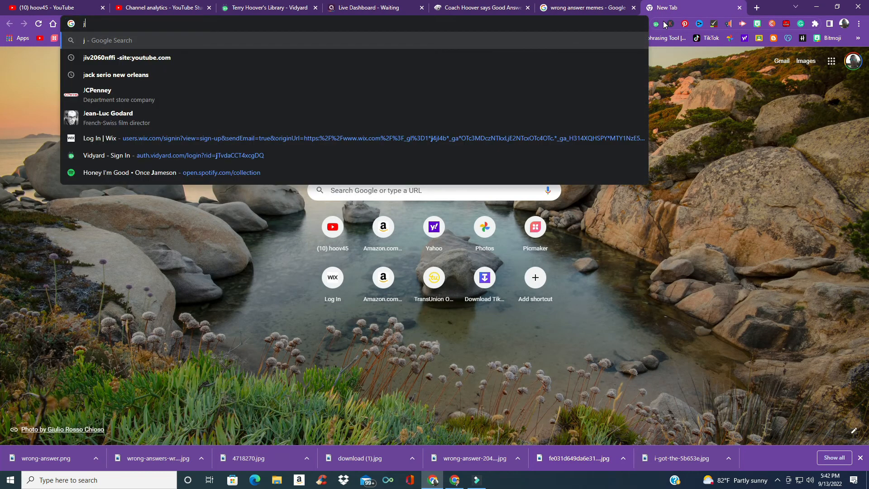
{"action": "type", "text": "oin."}
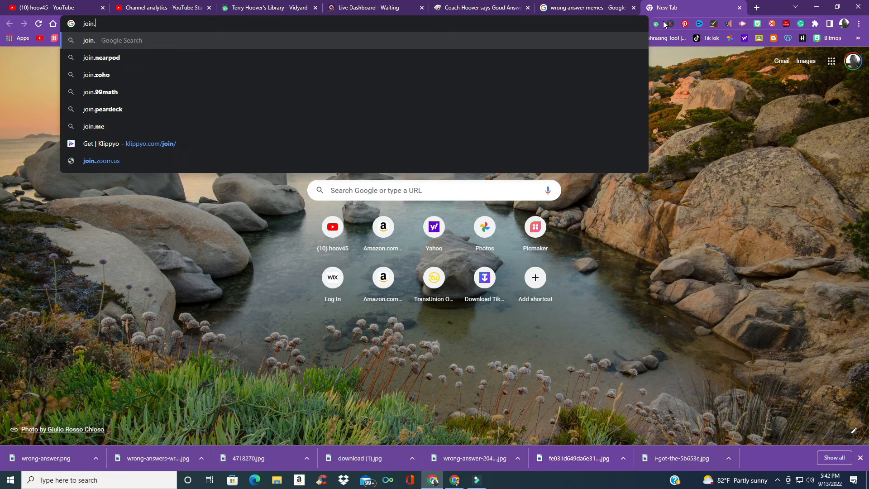
{"action": "type", "text": "quizizz."}
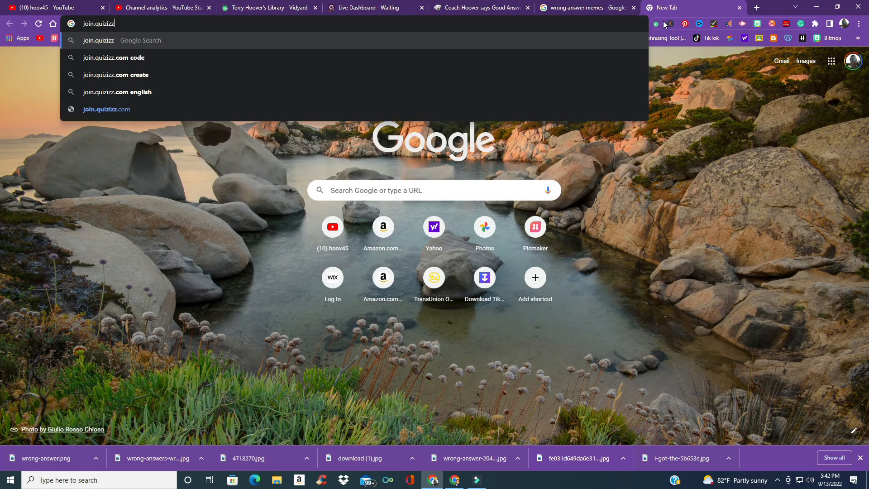
{"action": "type", "text": "com"}
{"action": "key", "text": "Return"}
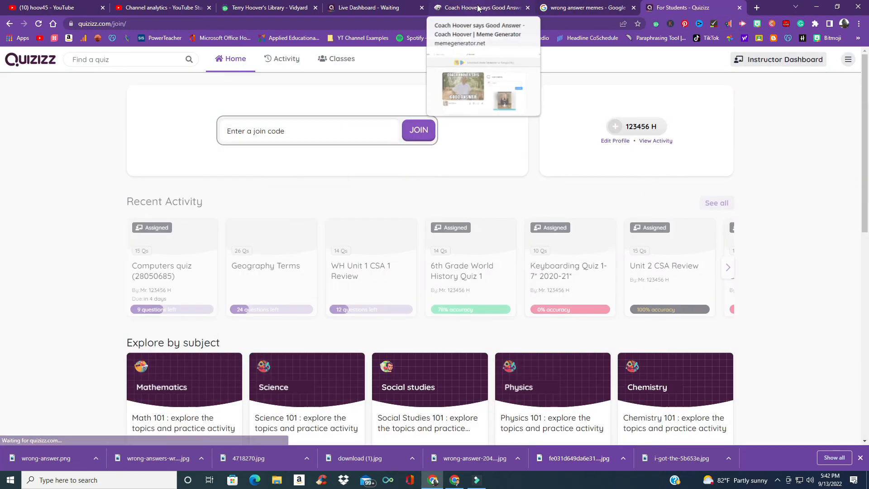
Step: Join the game as a student with join code 940827 and start playing
{"action": "left_click", "coordinate": [477, 7]}
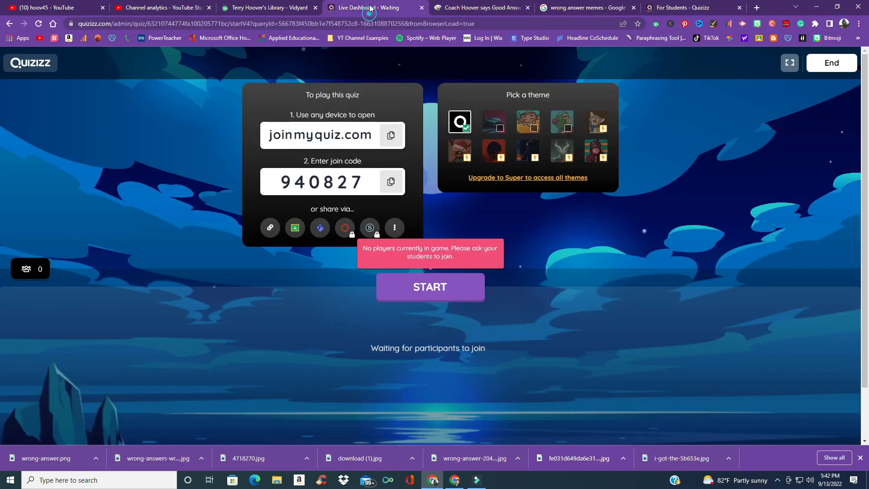
{"action": "left_click", "coordinate": [371, 8]}
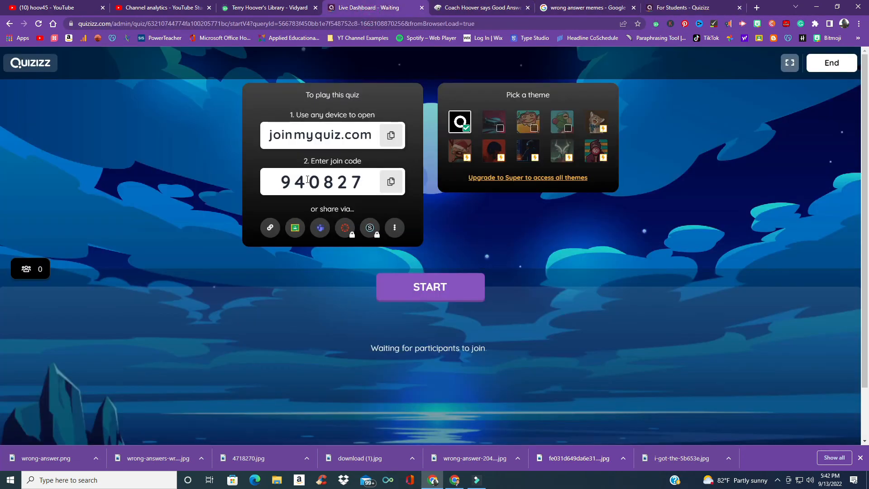
{"action": "left_click", "coordinate": [680, 6]}
{"action": "left_click", "coordinate": [329, 132]}
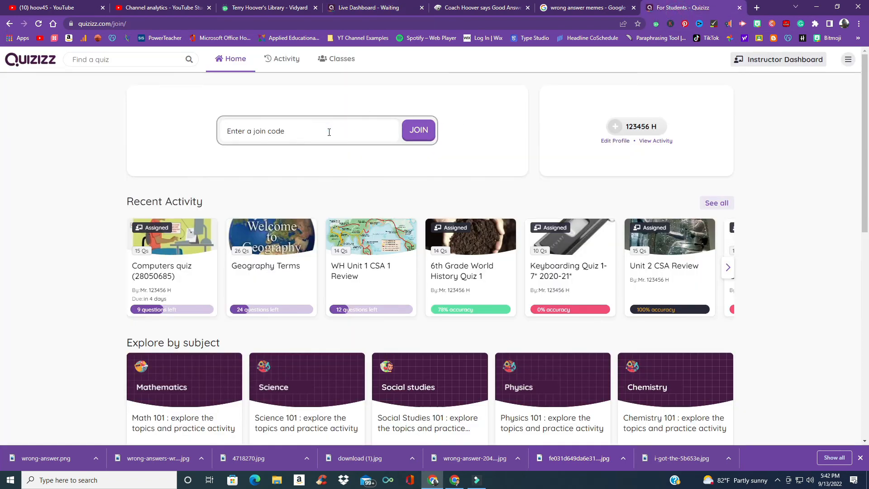
{"action": "type", "text": "940827"}
{"action": "key", "text": "Return"}
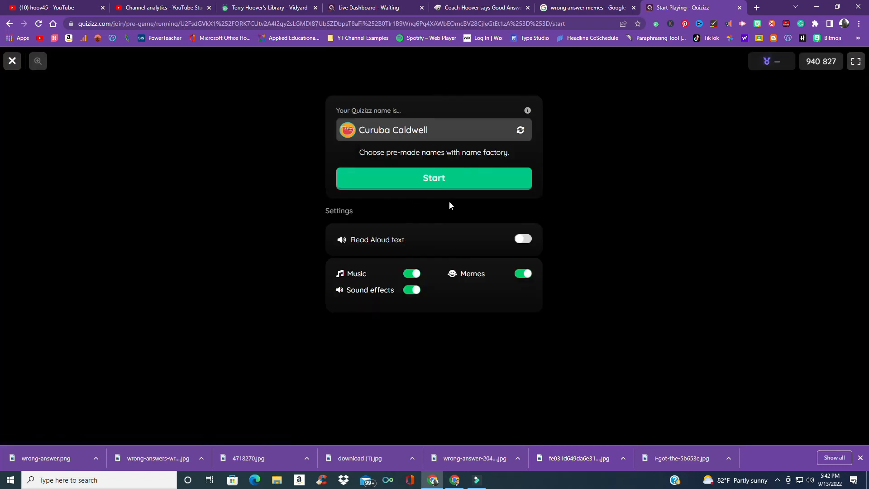
{"action": "left_click", "coordinate": [475, 181]}
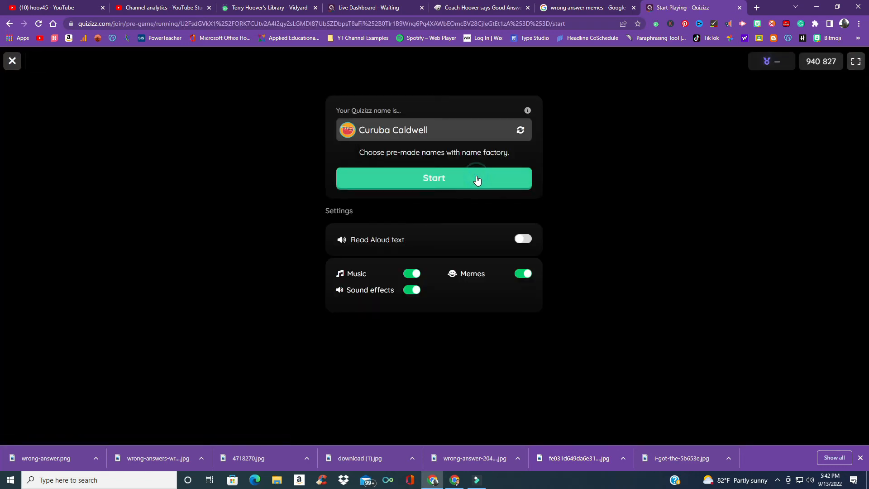
{"action": "left_click", "coordinate": [471, 174]}
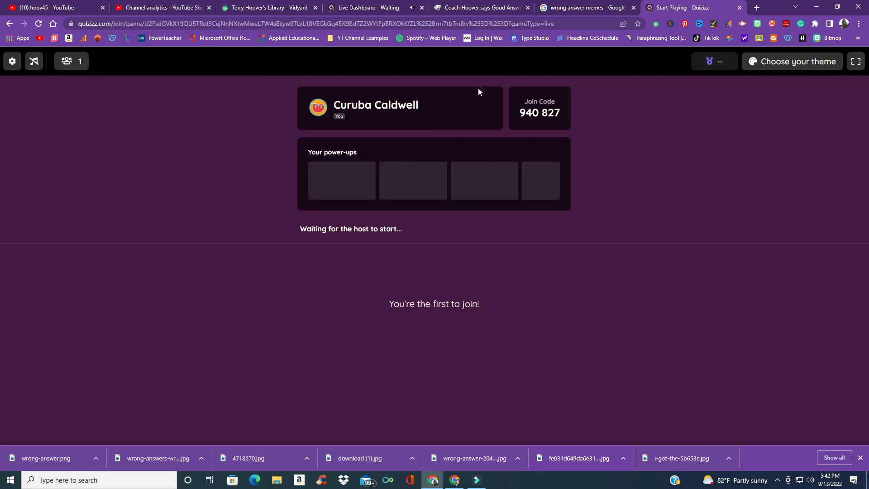
Step: Start the game from the host dashboard and switch back to the student tab
{"action": "left_click", "coordinate": [376, 6]}
{"action": "left_click", "coordinate": [419, 290]}
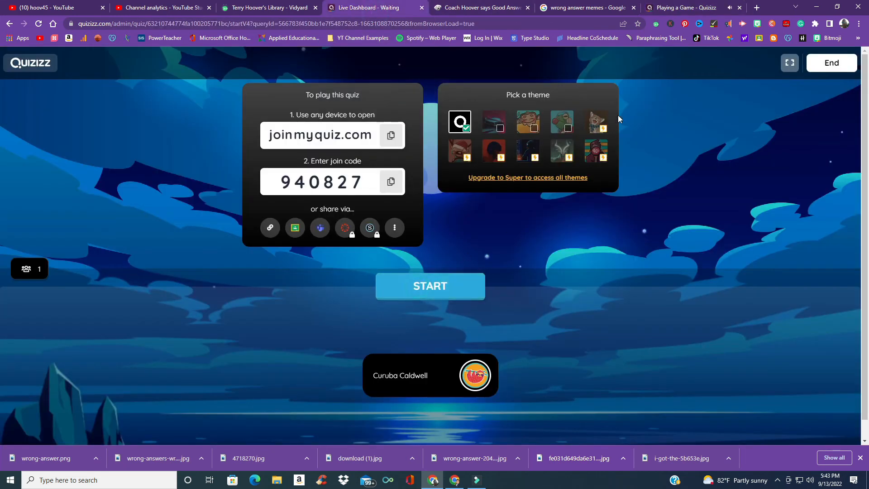
{"action": "left_click", "coordinate": [684, 8]}
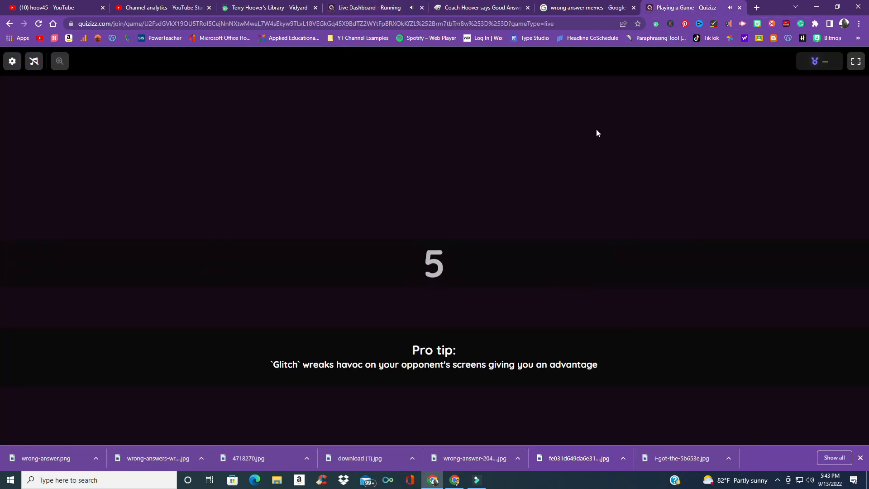
Step: Turn the system volume down to 24 and answer Michigan on the first question
{"action": "left_click", "coordinate": [810, 481]}
{"action": "scroll", "coordinate": [810, 484], "scroll_direction": "down", "scroll_amount": 19}
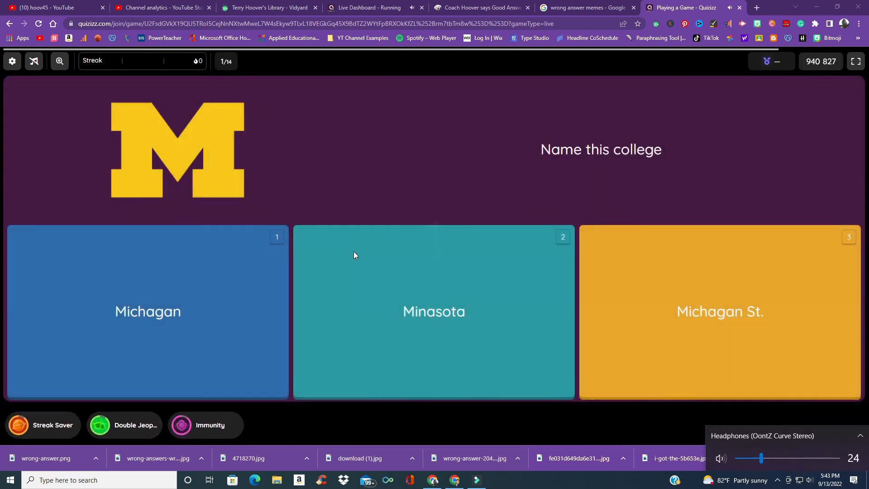
{"action": "left_click", "coordinate": [189, 297]}
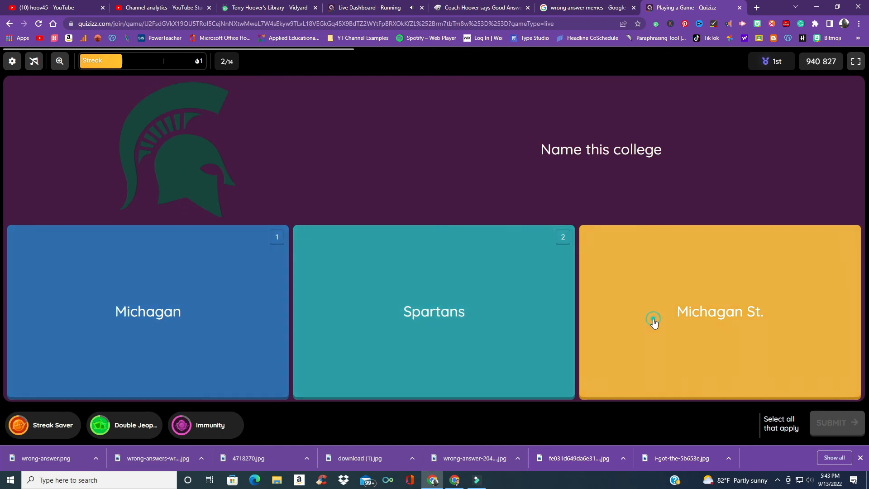
Step: Submit Michigan St. for the second question and use the Streak Saver power-up
{"action": "left_click", "coordinate": [654, 321]}
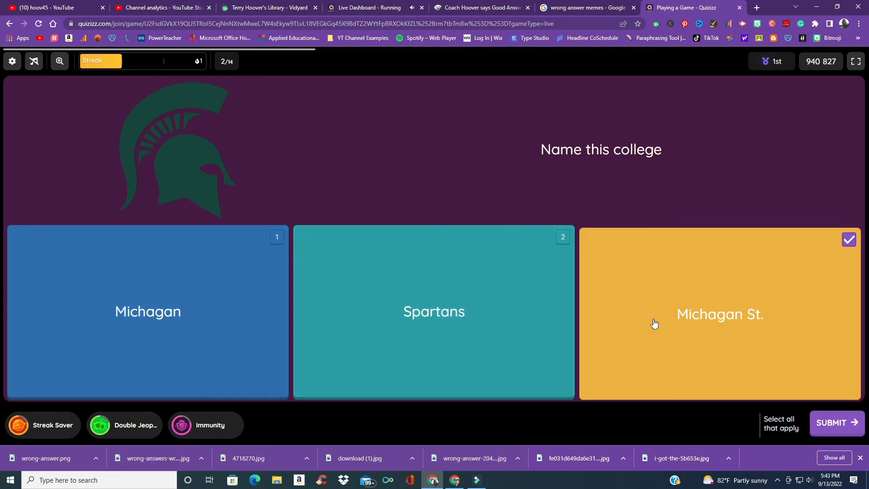
{"action": "left_click", "coordinate": [810, 420]}
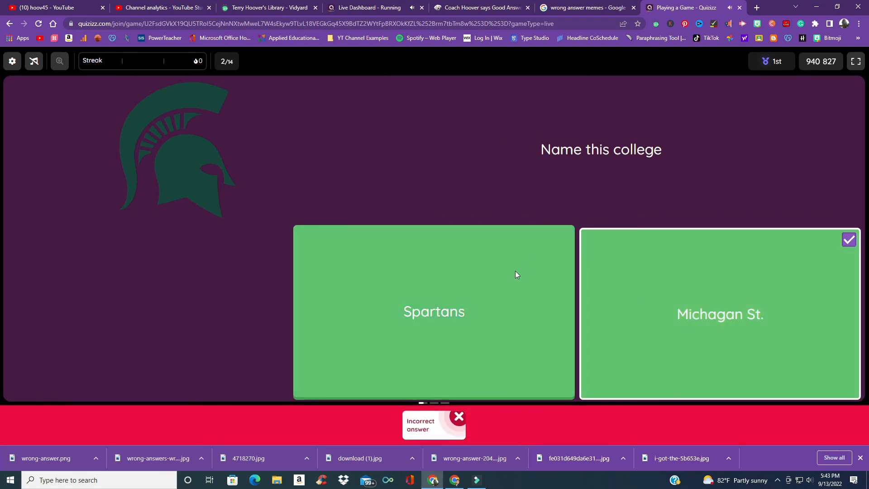
{"action": "left_click", "coordinate": [485, 268]}
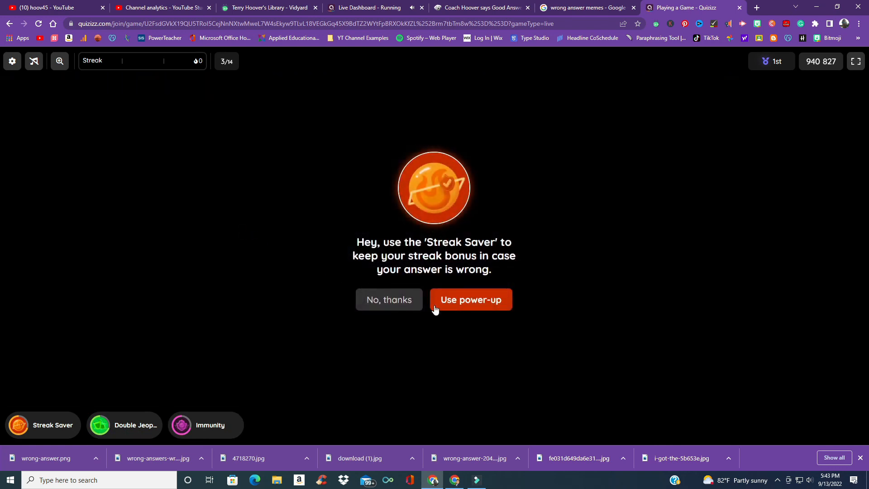
{"action": "left_click", "coordinate": [469, 302]}
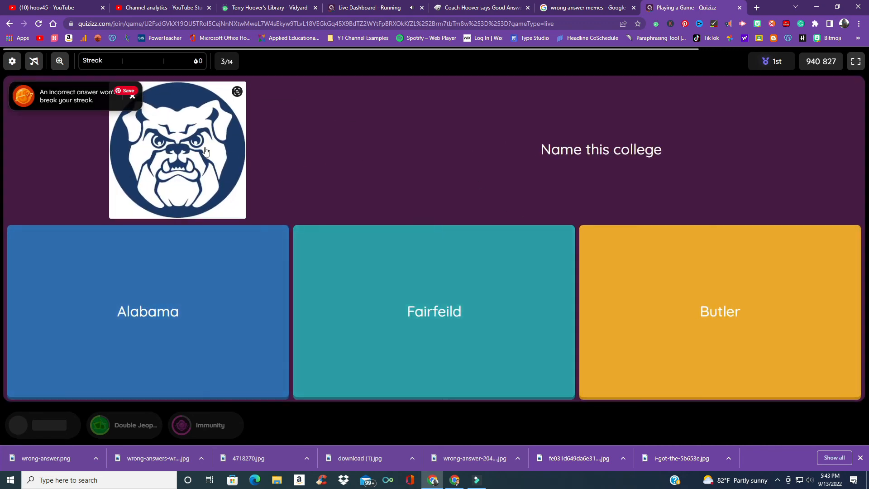
Step: Answer Butler, Notre Dame, Alabama Crimson Tide and Purdue on the next four questions
{"action": "left_click", "coordinate": [753, 311]}
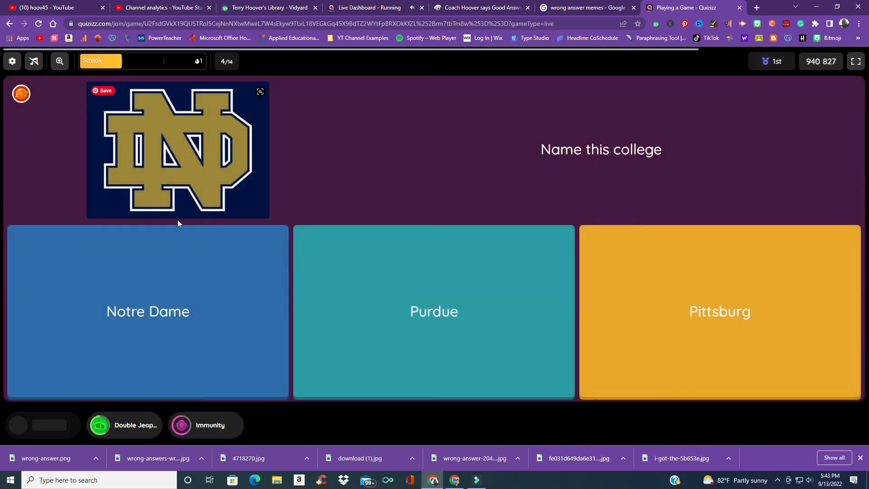
{"action": "left_click", "coordinate": [167, 311]}
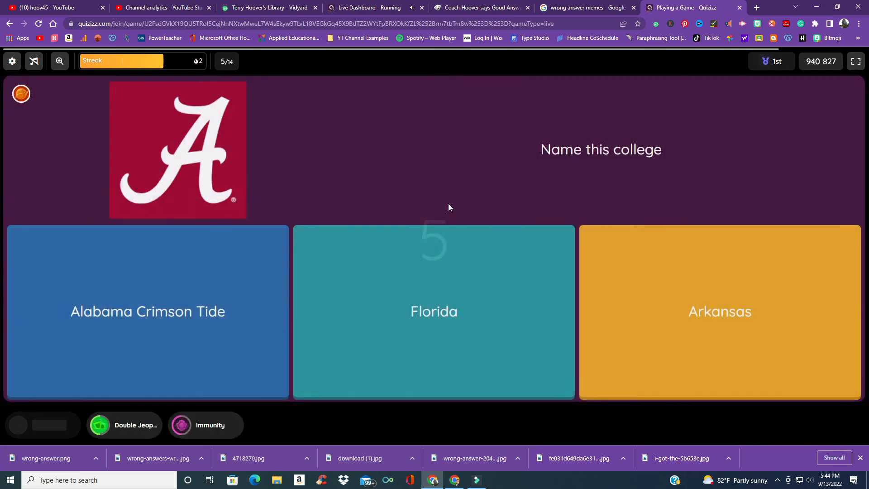
{"action": "left_click", "coordinate": [215, 312]}
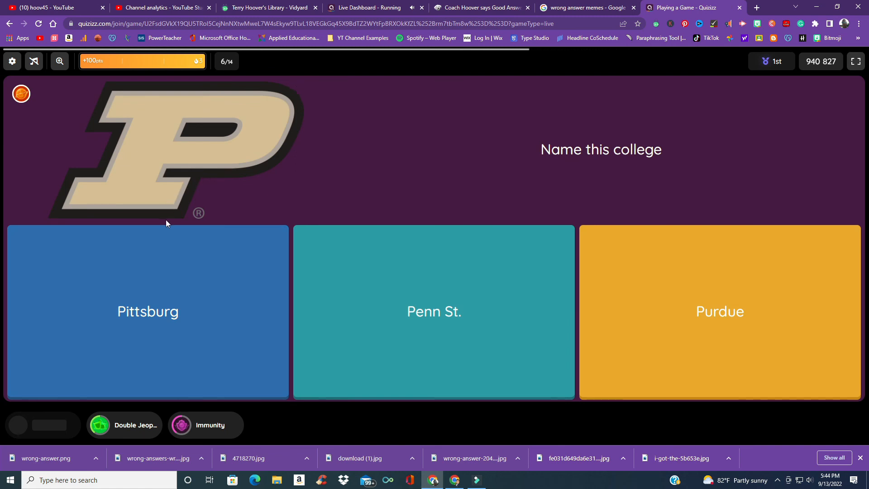
{"action": "left_click", "coordinate": [720, 301]}
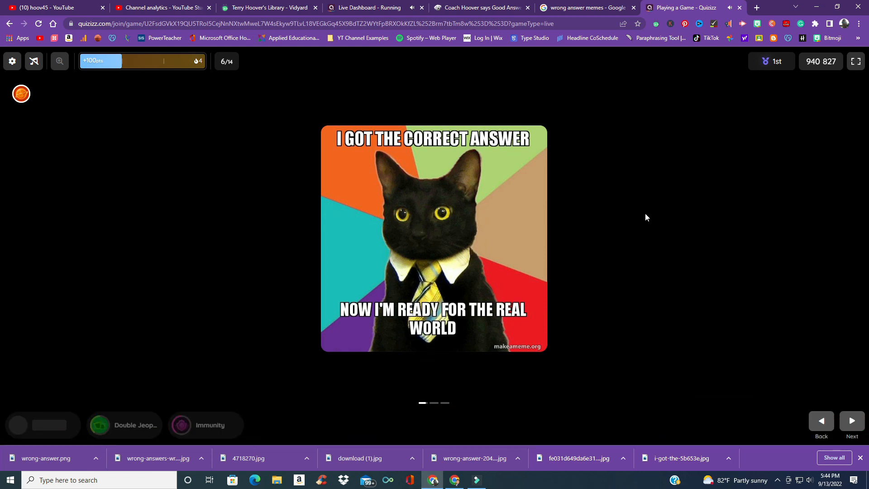
Step: Close the student game tab and leave the live dashboard for the Quizizz home page
{"action": "left_click", "coordinate": [740, 9]}
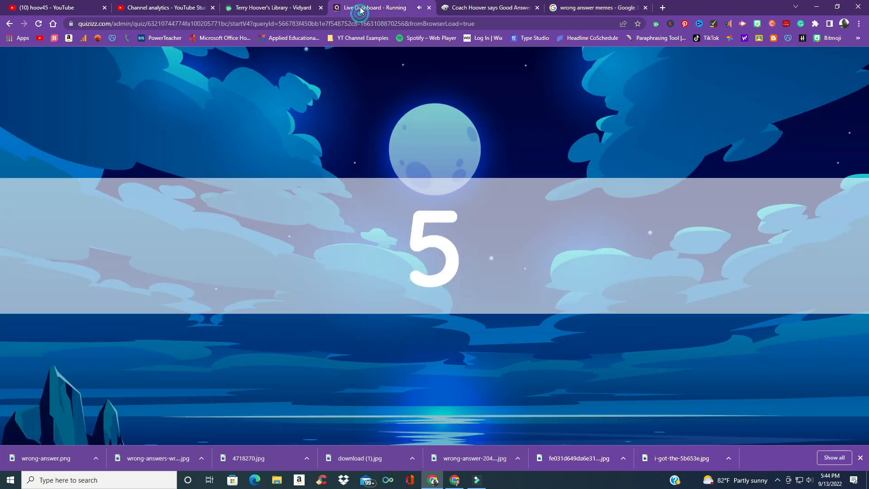
{"action": "left_click", "coordinate": [362, 8]}
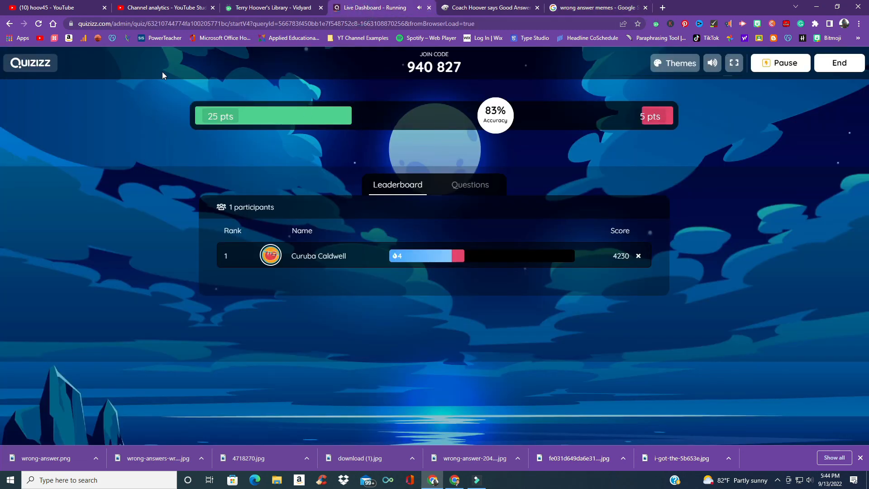
{"action": "left_click", "coordinate": [30, 63]}
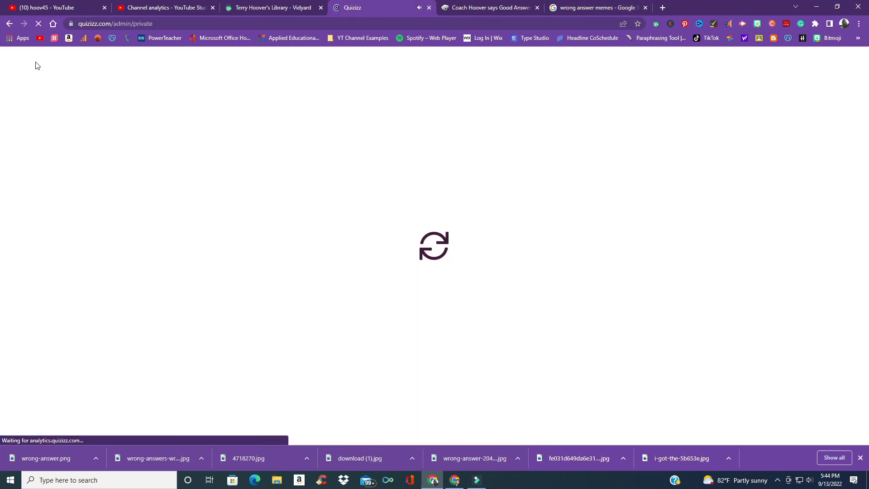